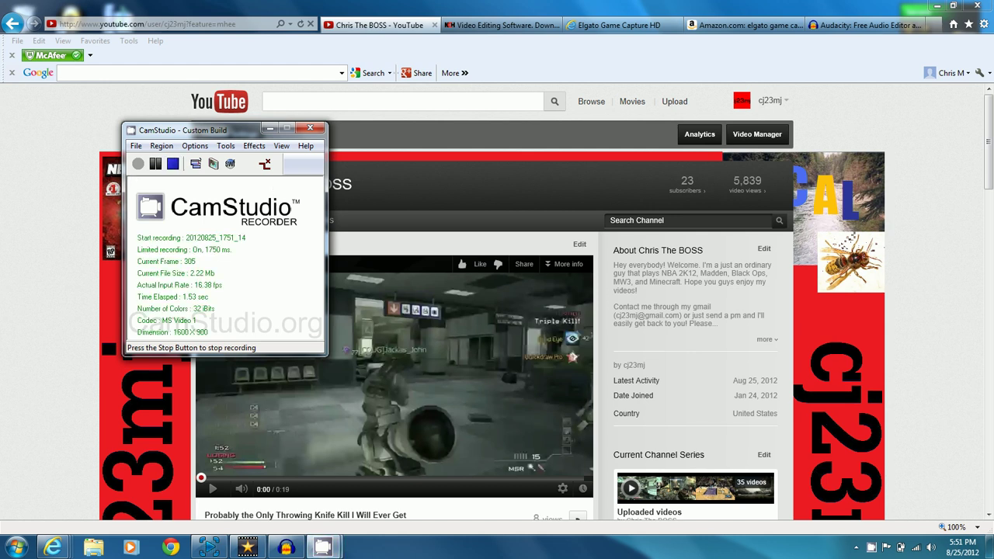
{"action": "double_click", "coordinate": [173, 102]}
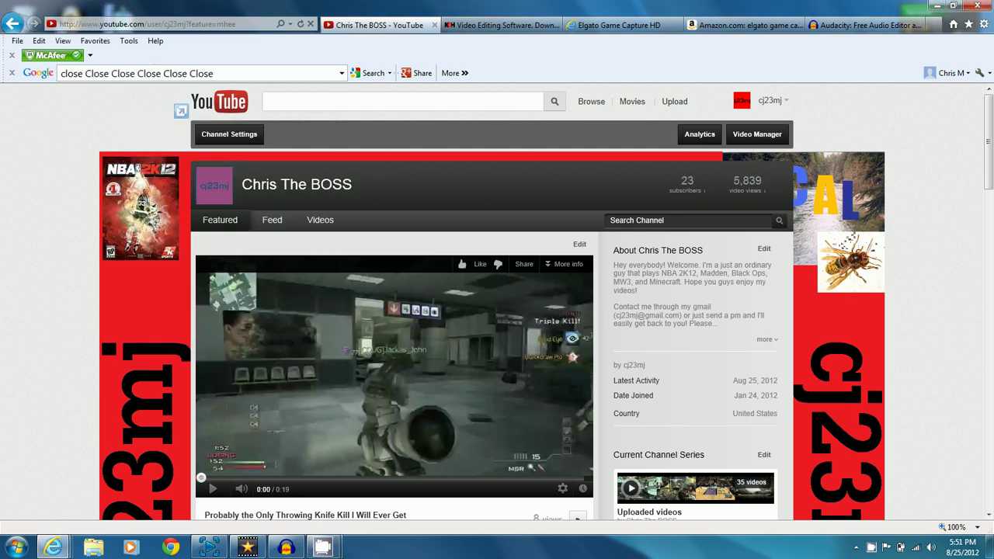
{"action": "left_click", "coordinate": [172, 103]}
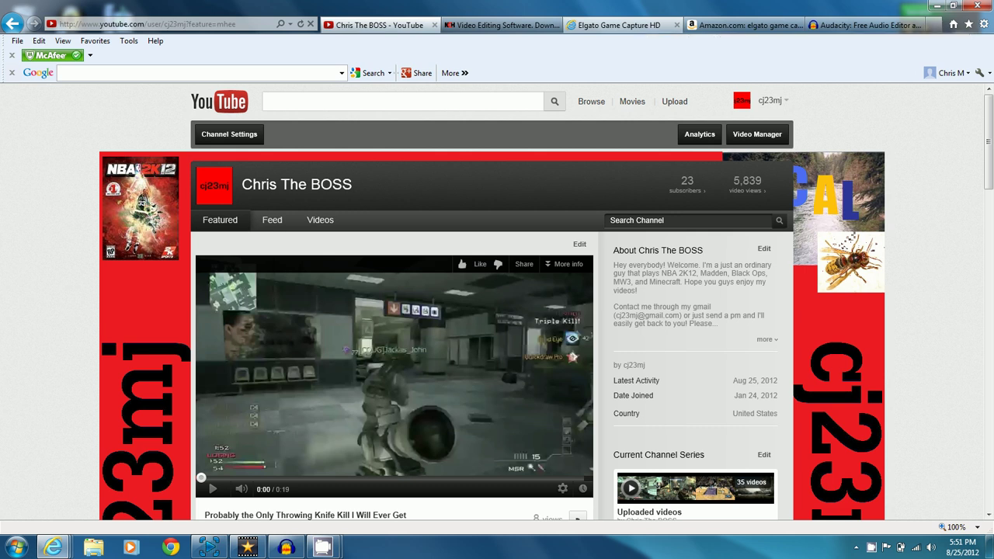
Review the Elgato Game Capture HD product page and the Amazon search results for the device
{"action": "left_click", "coordinate": [614, 25]}
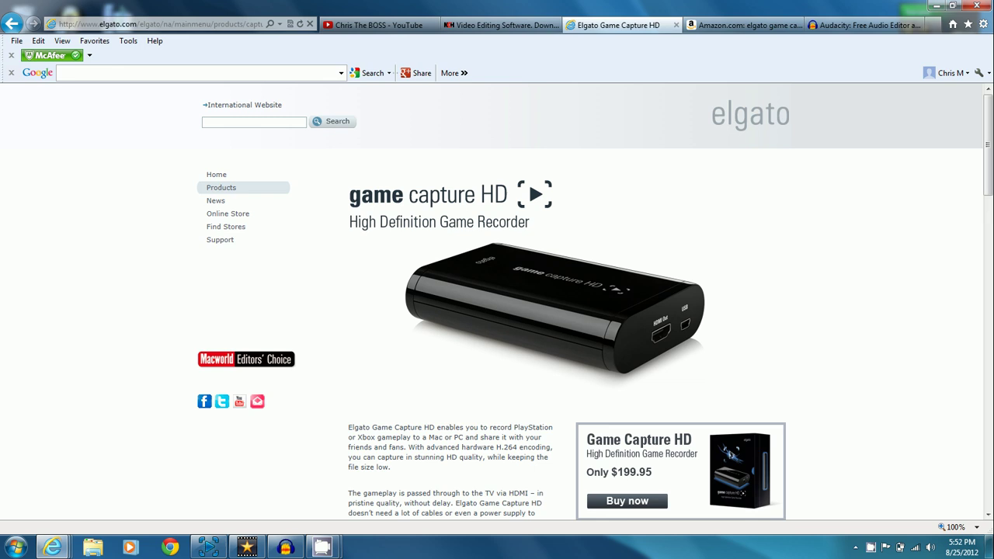
{"action": "scroll", "coordinate": [627, 321], "scroll_direction": "down", "scroll_amount": 3}
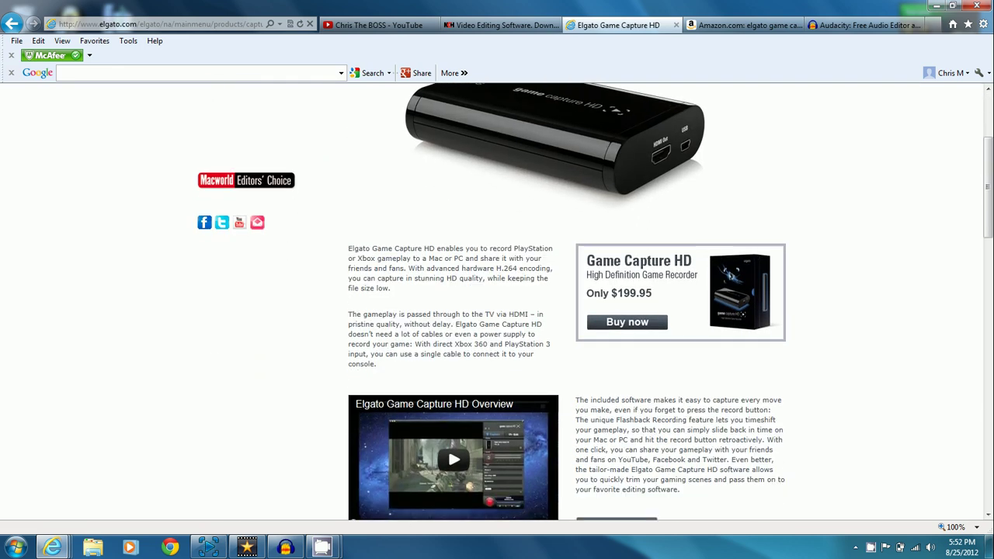
{"action": "left_click", "coordinate": [738, 25]}
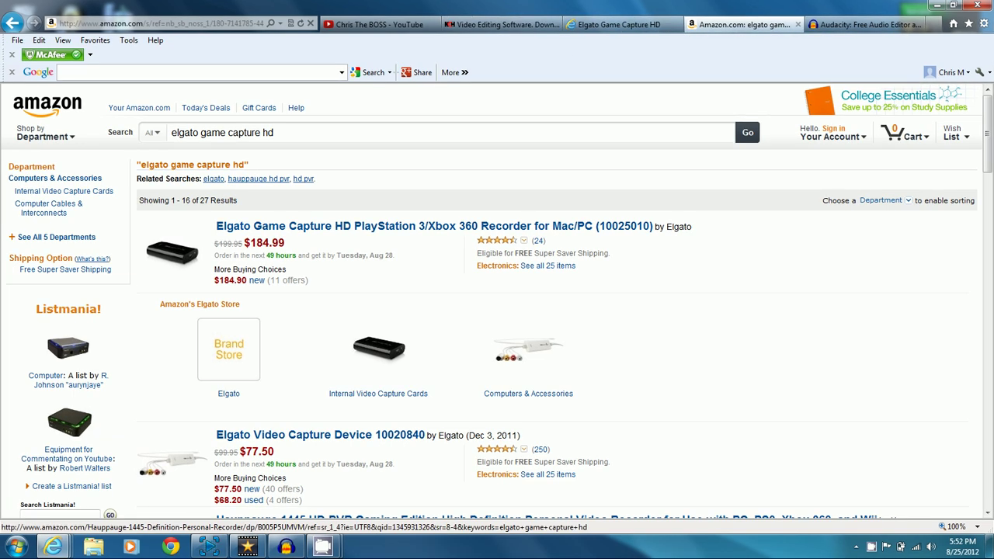
Switch to Game Capture HD and look over its preferences and its editing library, returning to the capture view
{"action": "mouse_move", "coordinate": [209, 547]}
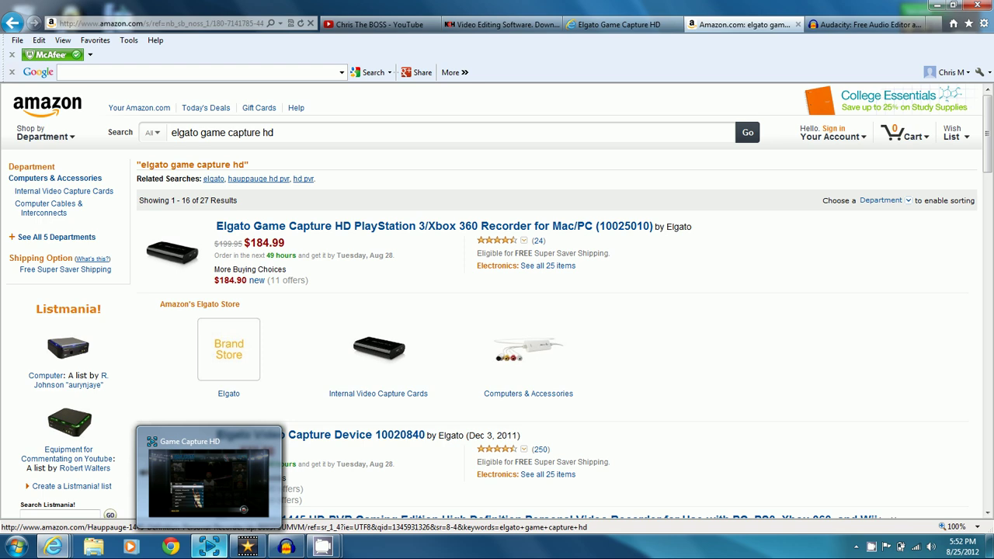
{"action": "left_click", "coordinate": [209, 546]}
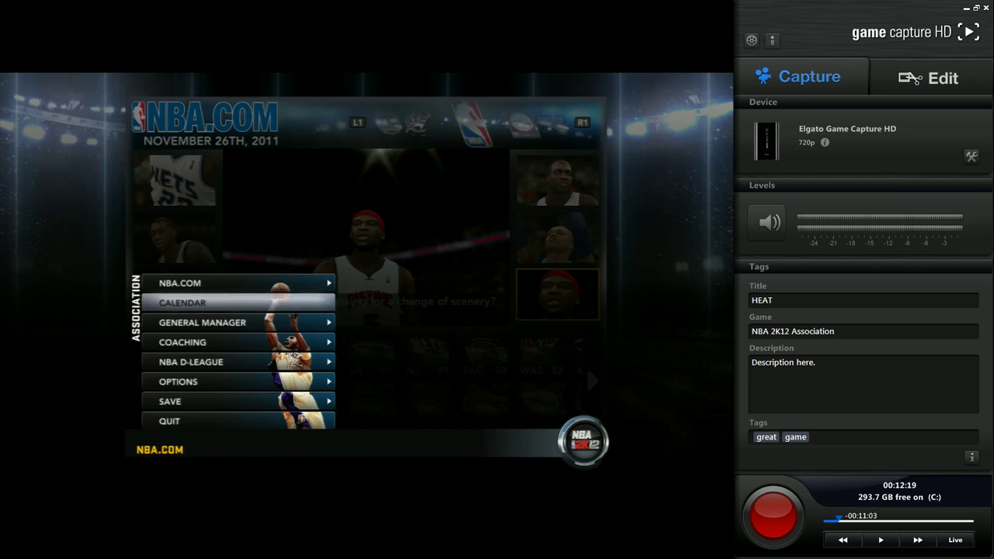
{"action": "left_click", "coordinate": [751, 40]}
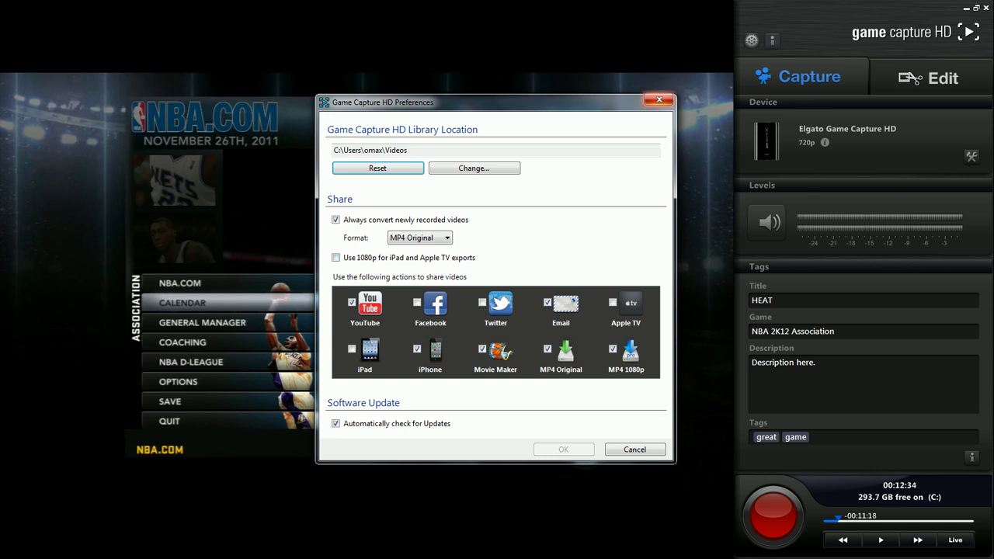
{"action": "left_click", "coordinate": [660, 100]}
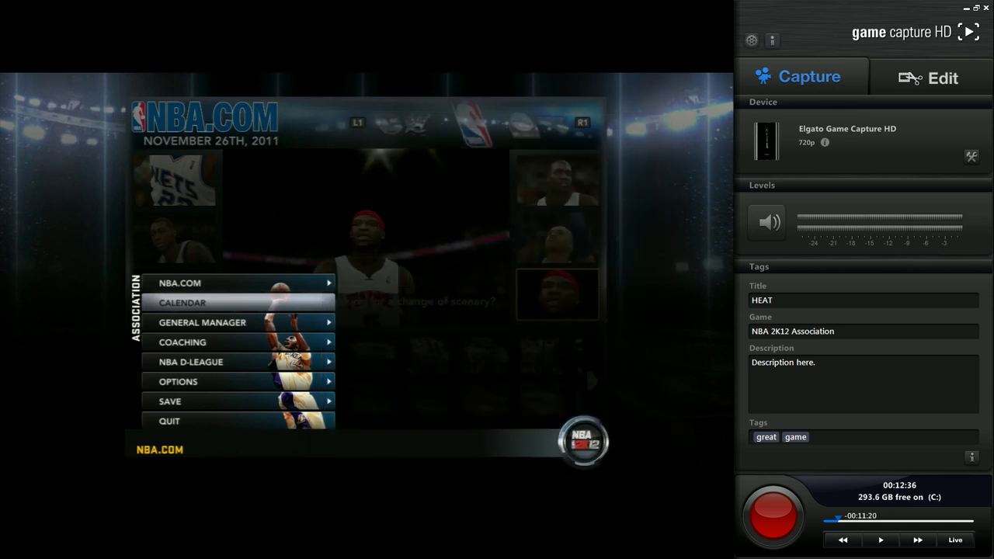
{"action": "left_click", "coordinate": [928, 78]}
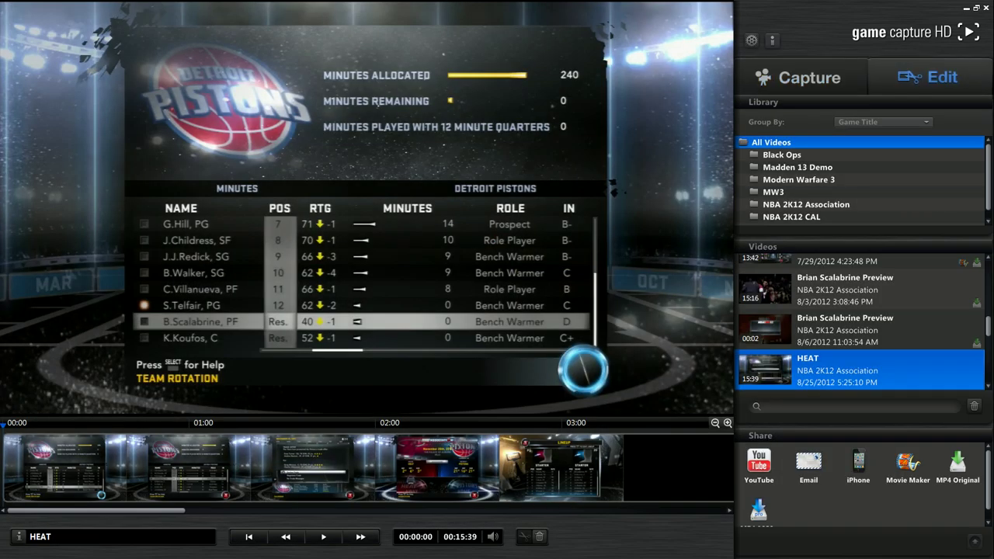
{"action": "left_click", "coordinate": [802, 77]}
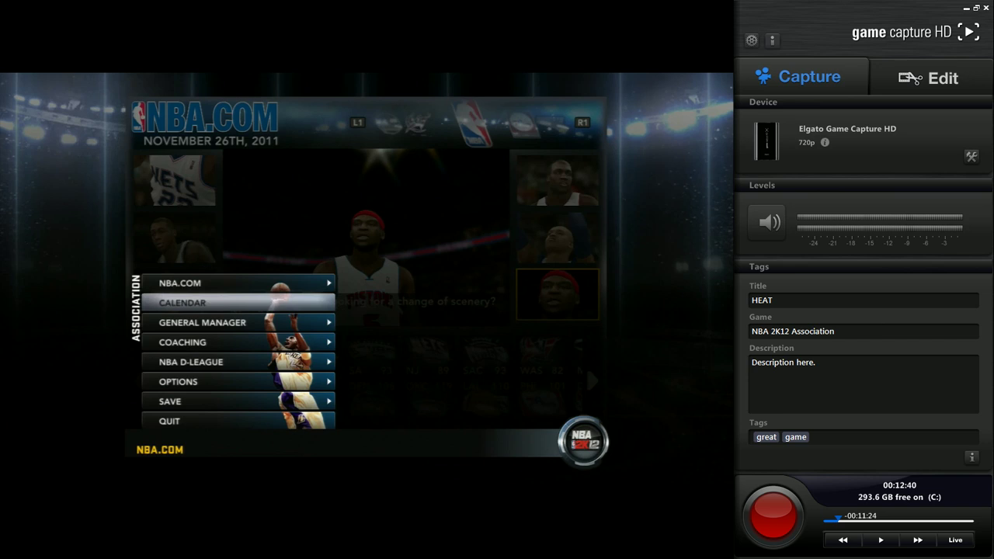
Examine the conversion formats for newly recorded videos in the preferences, keep MP4 Original, and close without changes
{"action": "left_click", "coordinate": [751, 40]}
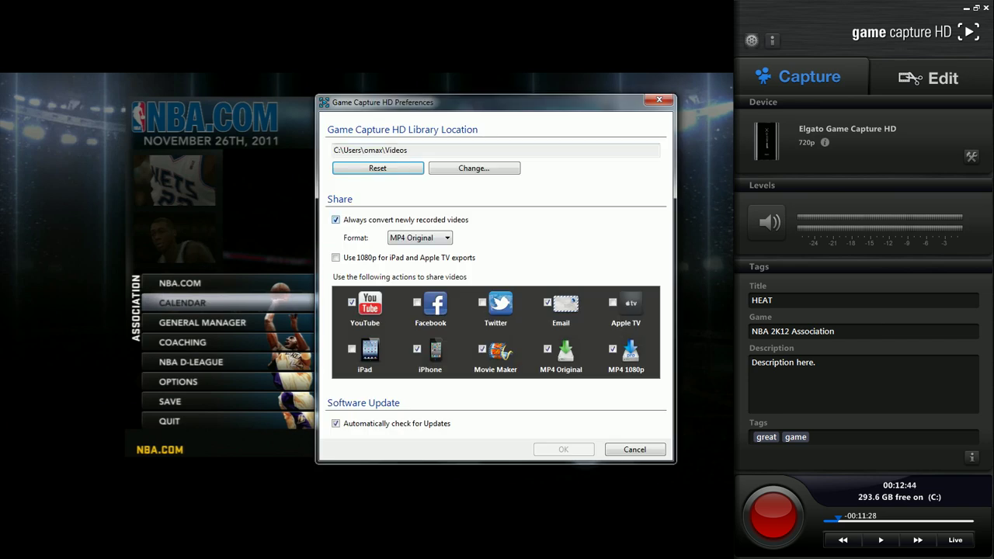
{"action": "left_click", "coordinate": [420, 238]}
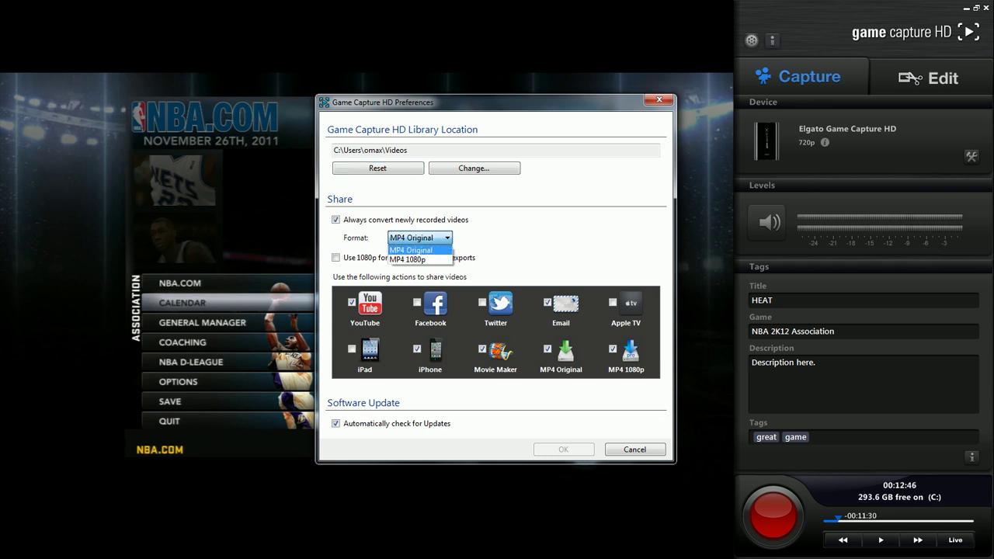
{"action": "key", "text": "Return"}
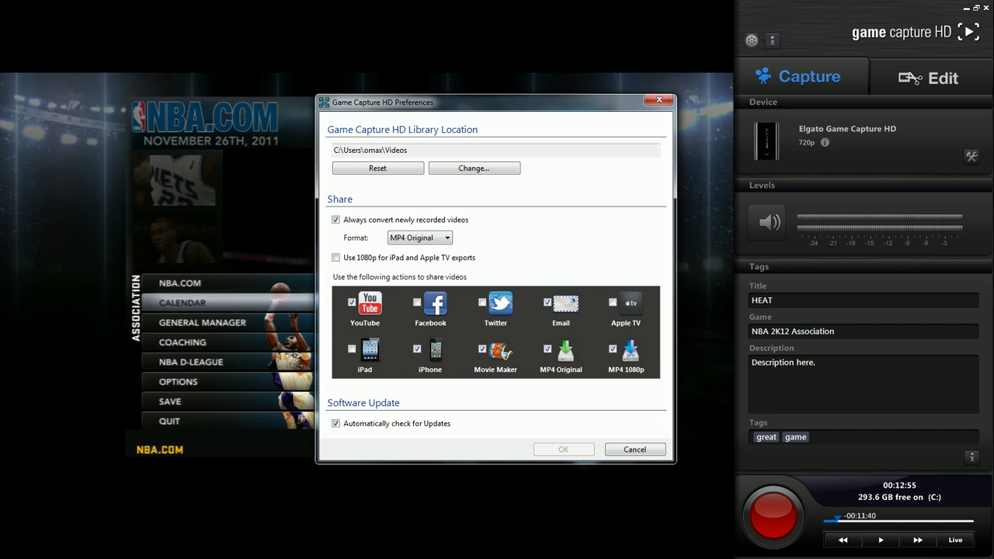
{"action": "key", "text": "Escape"}
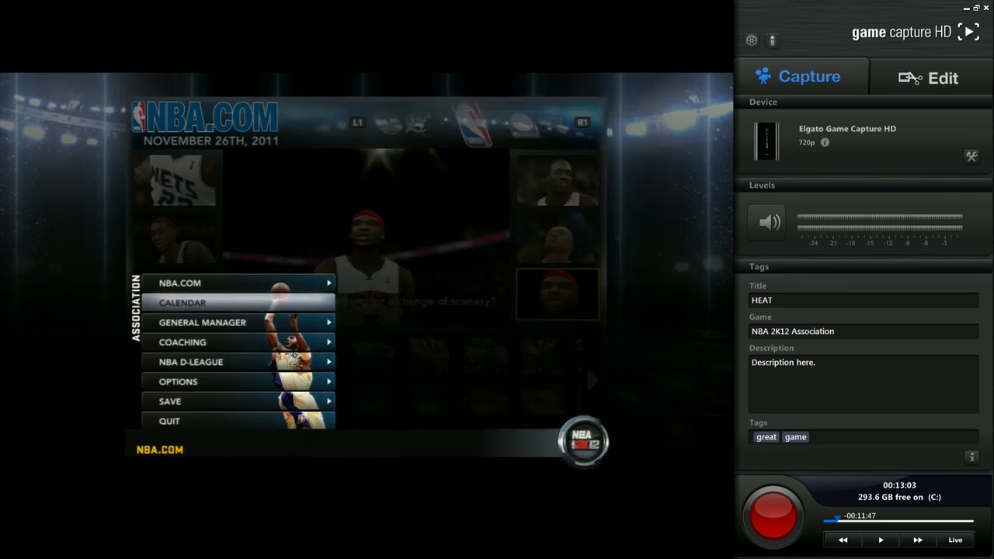
Examine the capture device settings, including the input device and profile choices, keep HD 720, and cancel without changes
{"action": "left_click", "coordinate": [772, 39]}
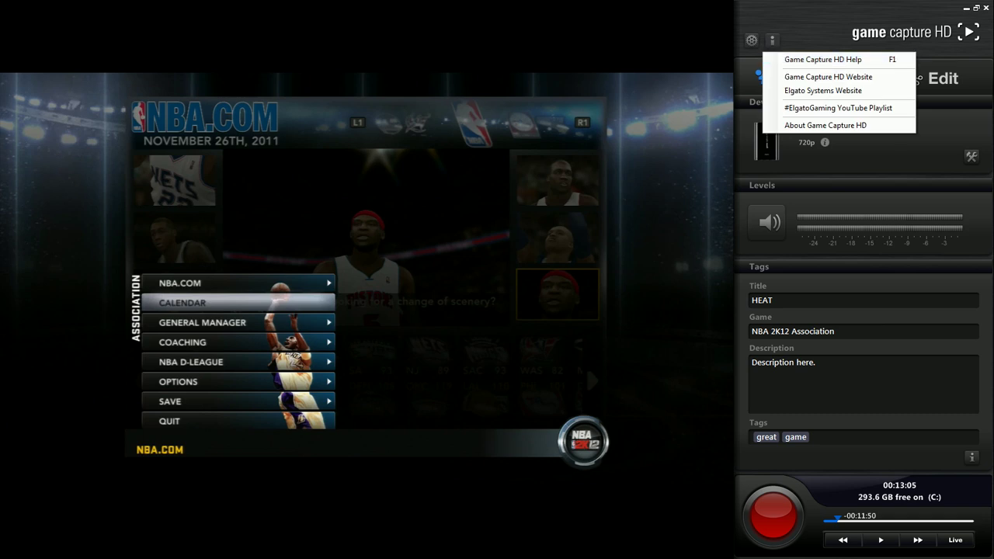
{"action": "left_click", "coordinate": [972, 156]}
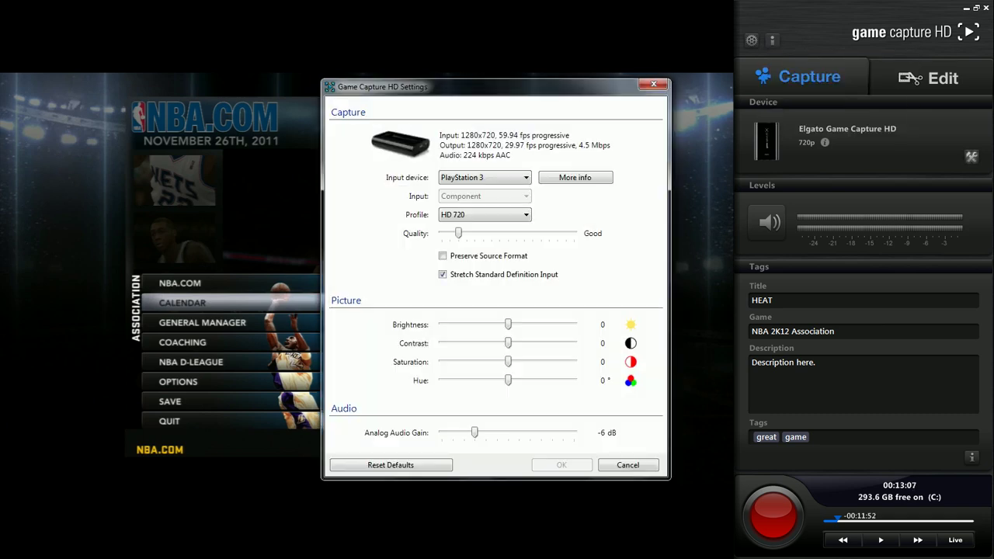
{"action": "left_click", "coordinate": [485, 177]}
{"action": "left_click", "coordinate": [485, 177]}
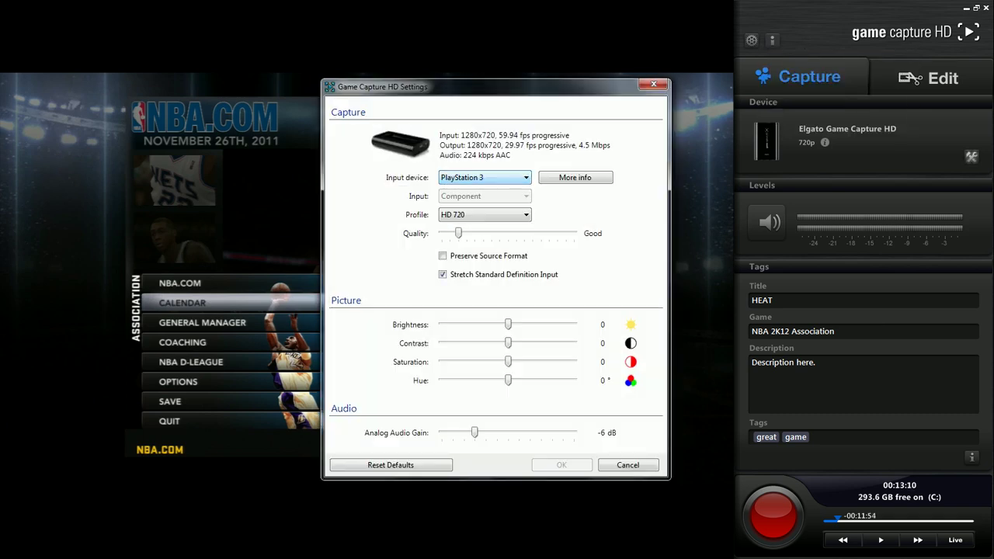
{"action": "left_click", "coordinate": [485, 215]}
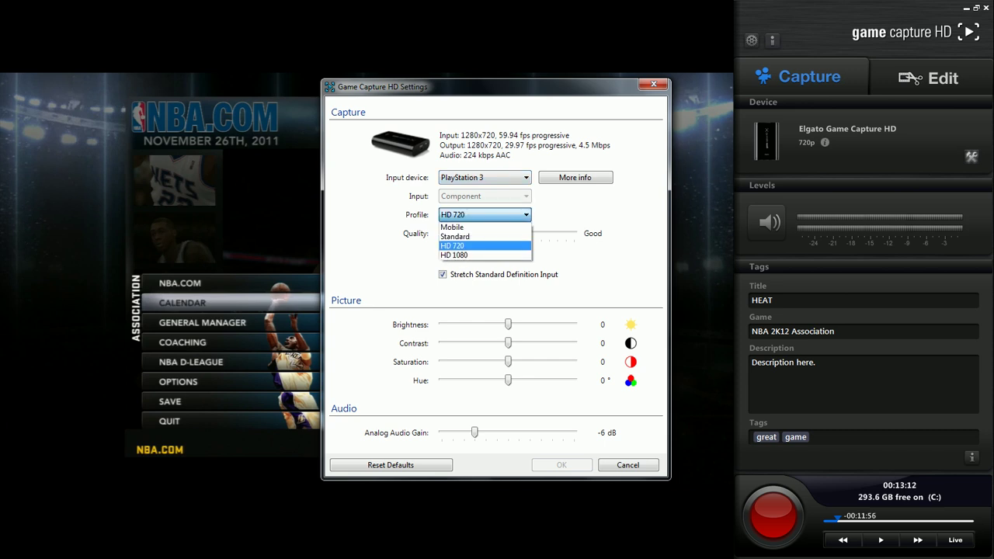
{"action": "key", "text": "Down"}
{"action": "key", "text": "Up"}
{"action": "key", "text": "Return"}
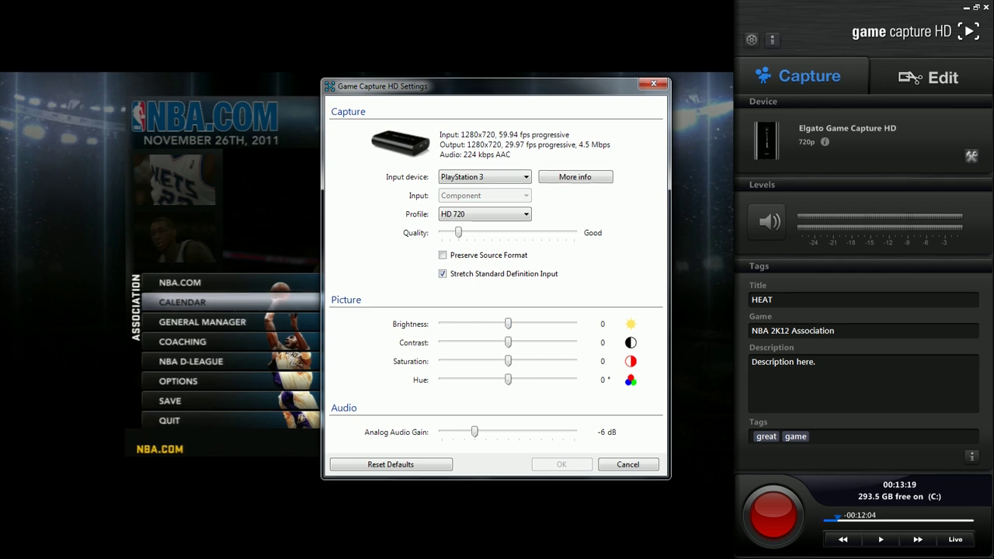
{"action": "left_click", "coordinate": [628, 464]}
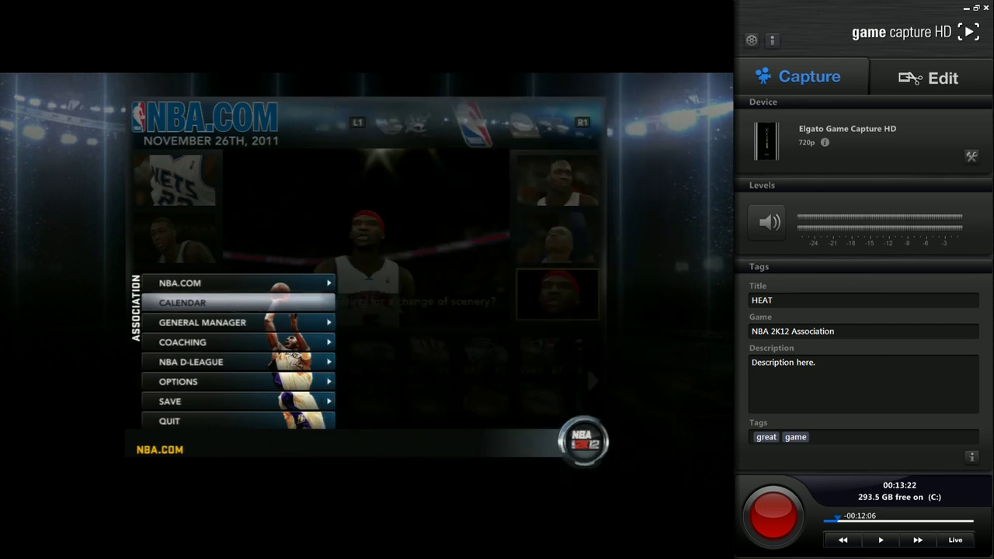
Record a gameplay clip about 14 seconds long from the live capture, titled HEAT
{"action": "left_click", "coordinate": [929, 77]}
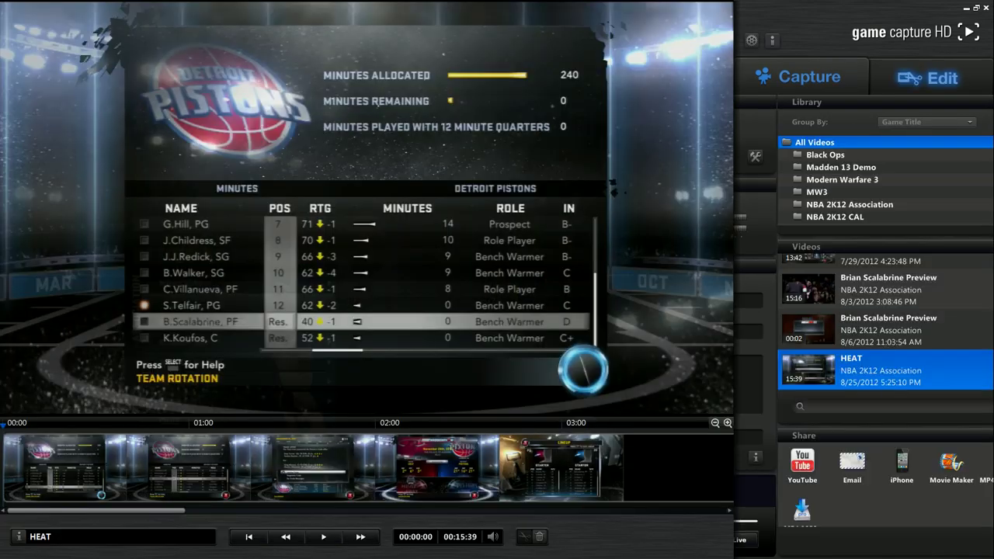
{"action": "left_click", "coordinate": [808, 77]}
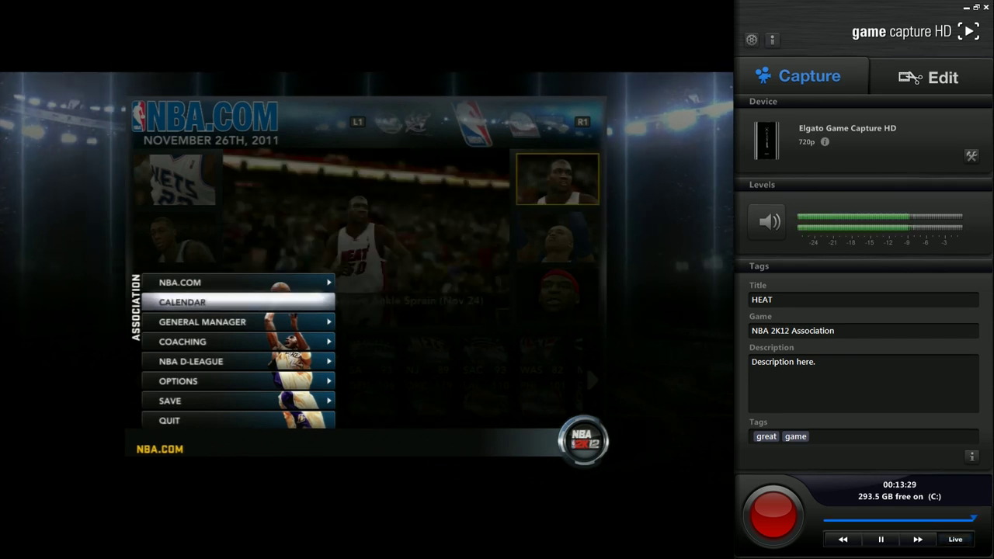
{"action": "left_click", "coordinate": [881, 539]}
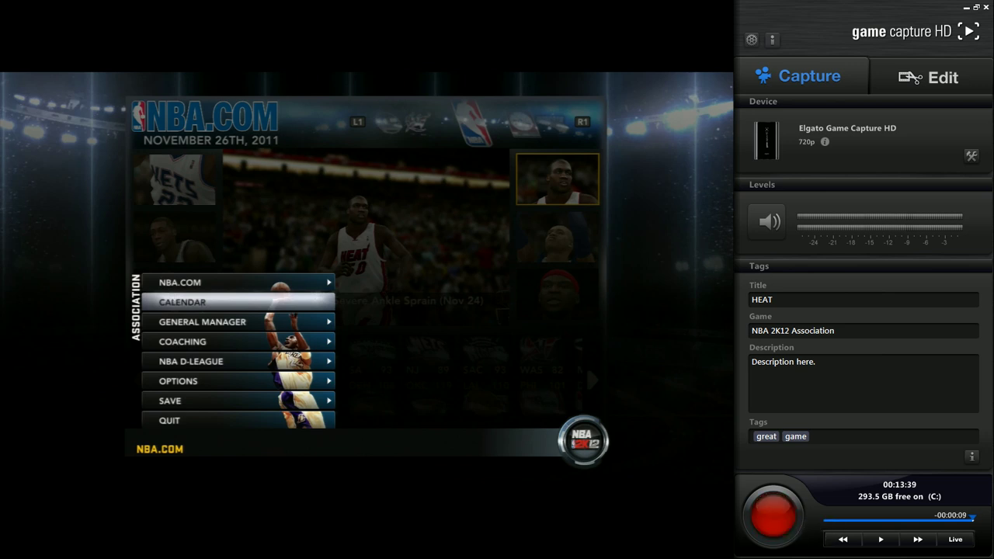
{"action": "left_click", "coordinate": [777, 525]}
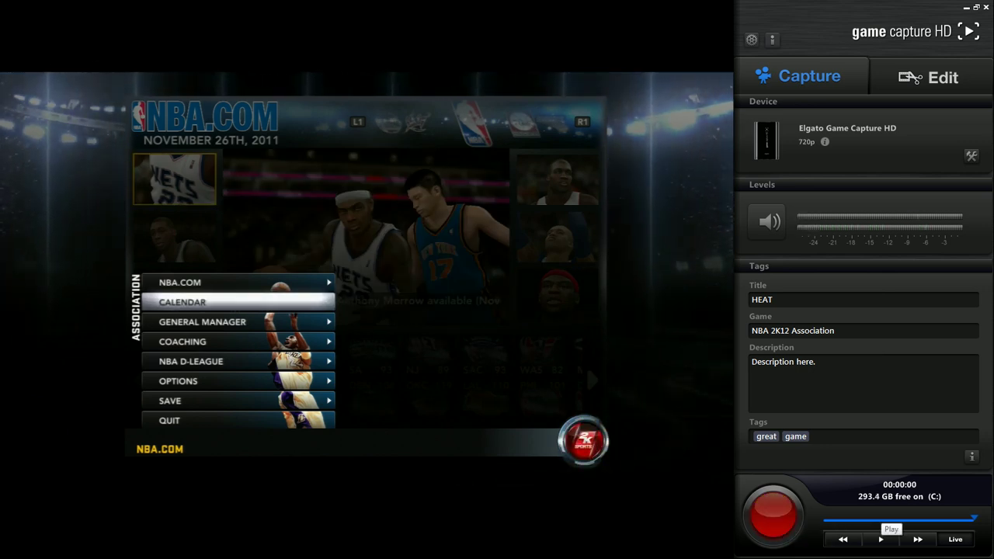
Play and pause the live gameplay feed in the capture view to demonstrate the playback controls
{"action": "left_click", "coordinate": [881, 539]}
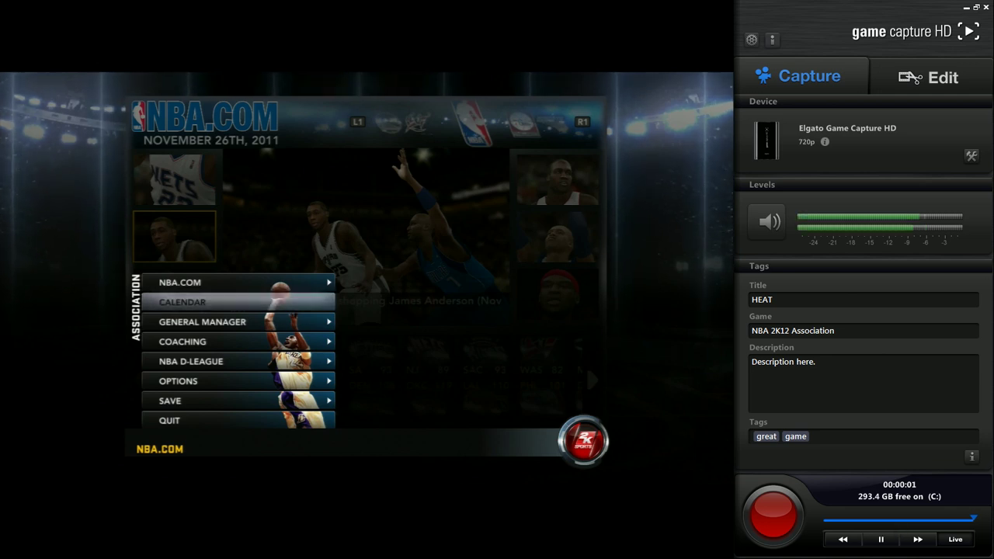
{"action": "left_click", "coordinate": [881, 539]}
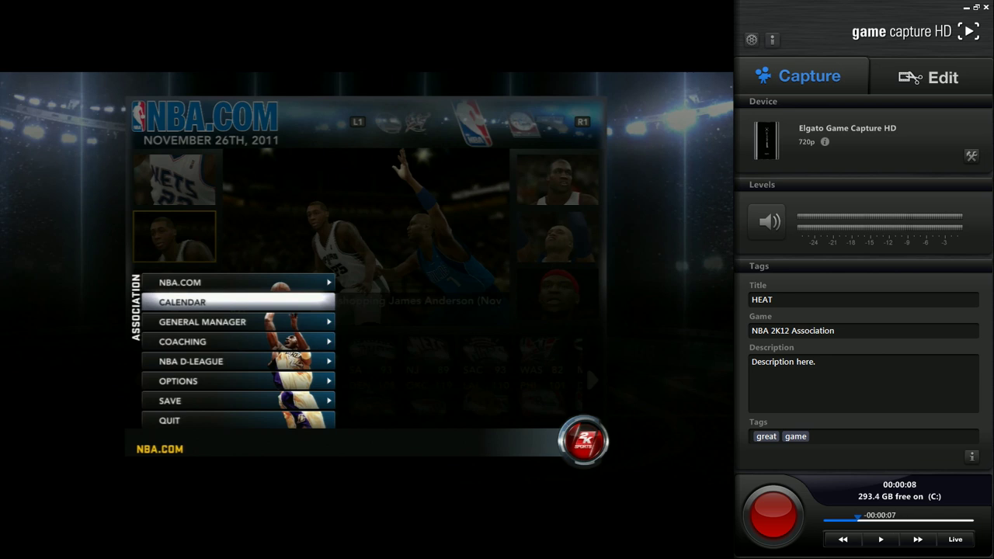
{"action": "left_click", "coordinate": [881, 539]}
{"action": "left_click", "coordinate": [881, 540]}
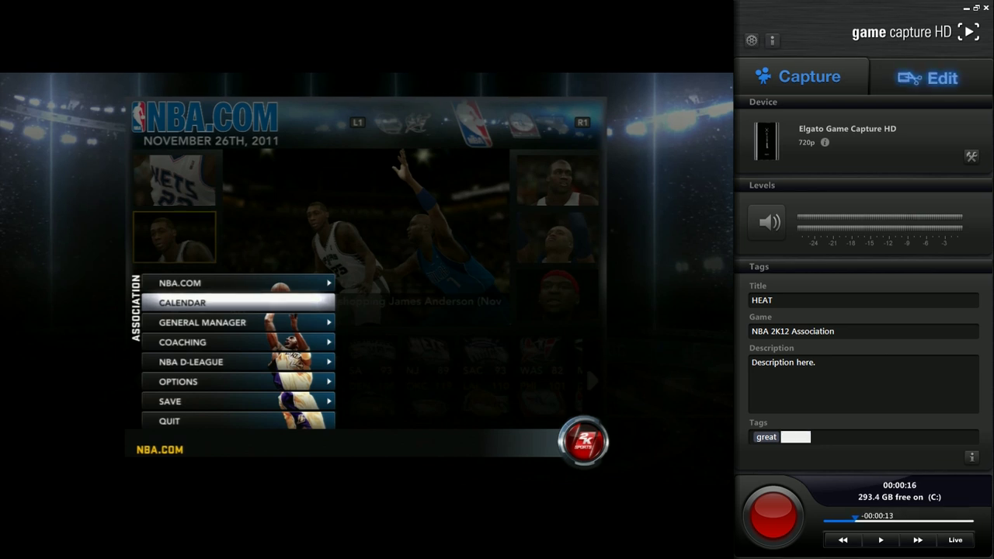
In the editor, play the new HEAT clip briefly, split it at about 1 second, and delete the opening segment
{"action": "left_click", "coordinate": [928, 77]}
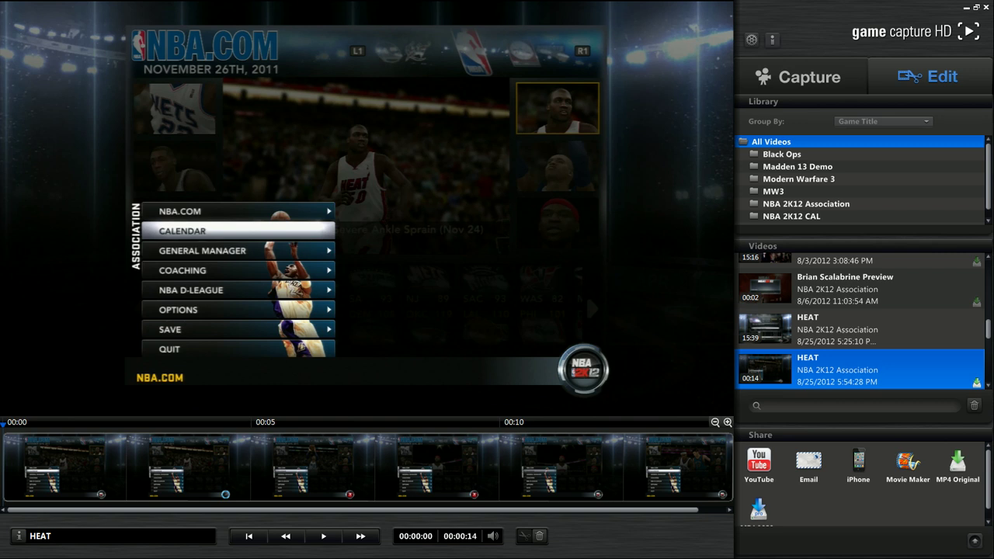
{"action": "left_click", "coordinate": [324, 536]}
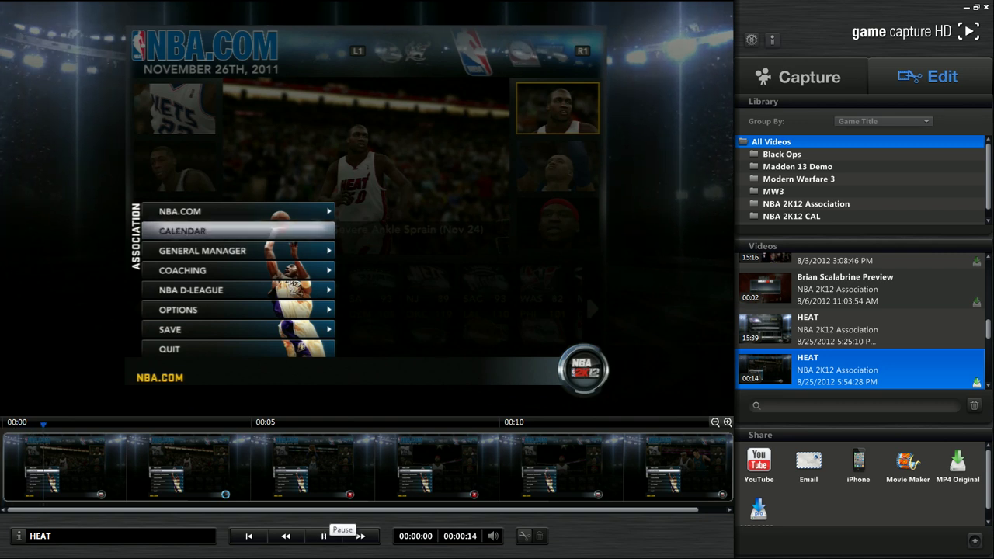
{"action": "left_click", "coordinate": [324, 536]}
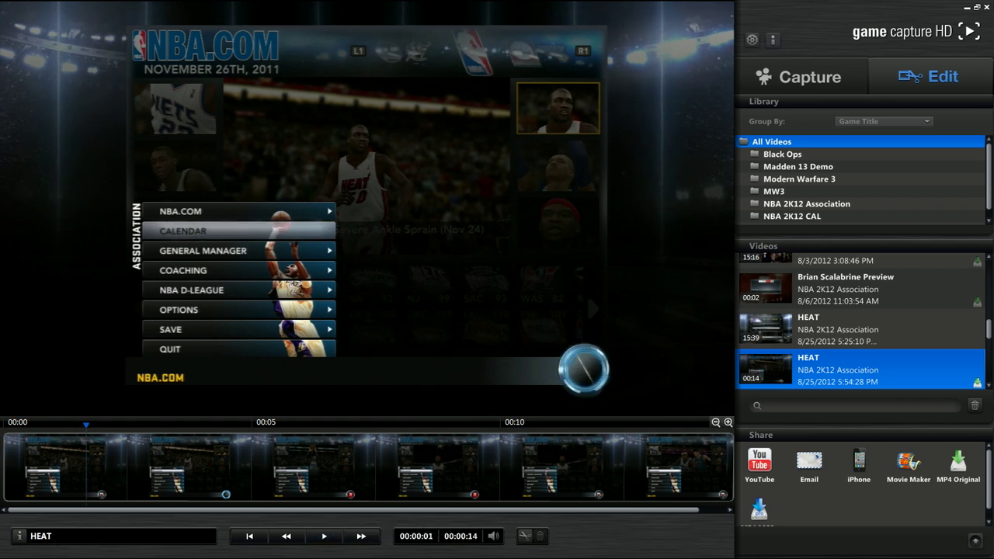
{"action": "left_click", "coordinate": [526, 536]}
{"action": "right_click", "coordinate": [63, 465]}
{"action": "left_click", "coordinate": [48, 465]}
{"action": "right_click", "coordinate": [54, 464]}
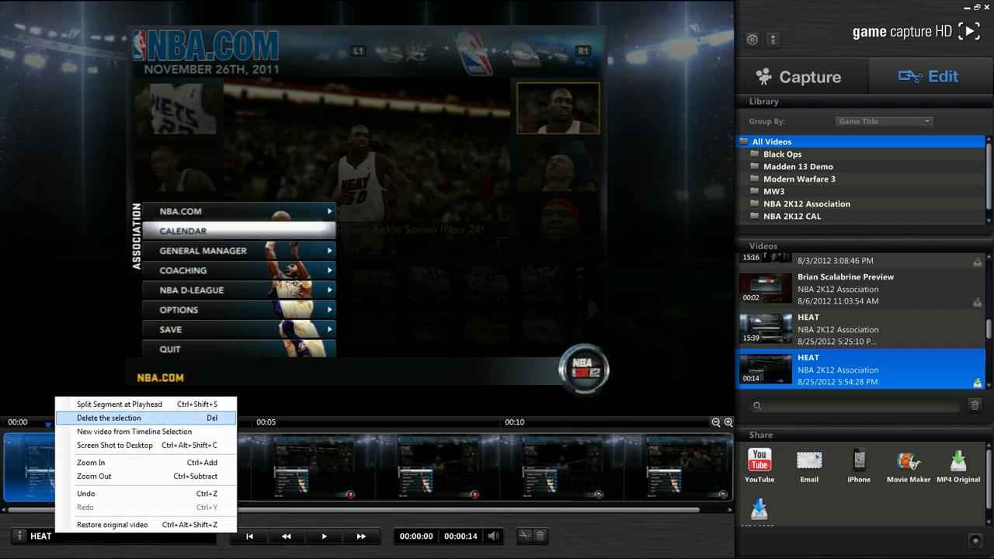
{"action": "left_click", "coordinate": [109, 417]}
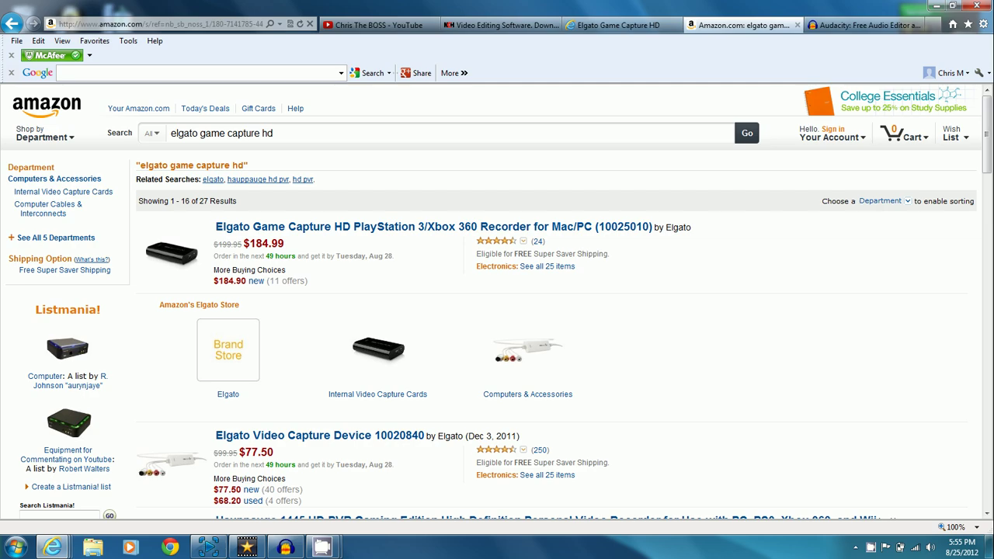
Return to the trimmed HEAT clip in Game Capture HD and switch to VideoPad Video Editor
{"action": "left_click", "coordinate": [208, 548]}
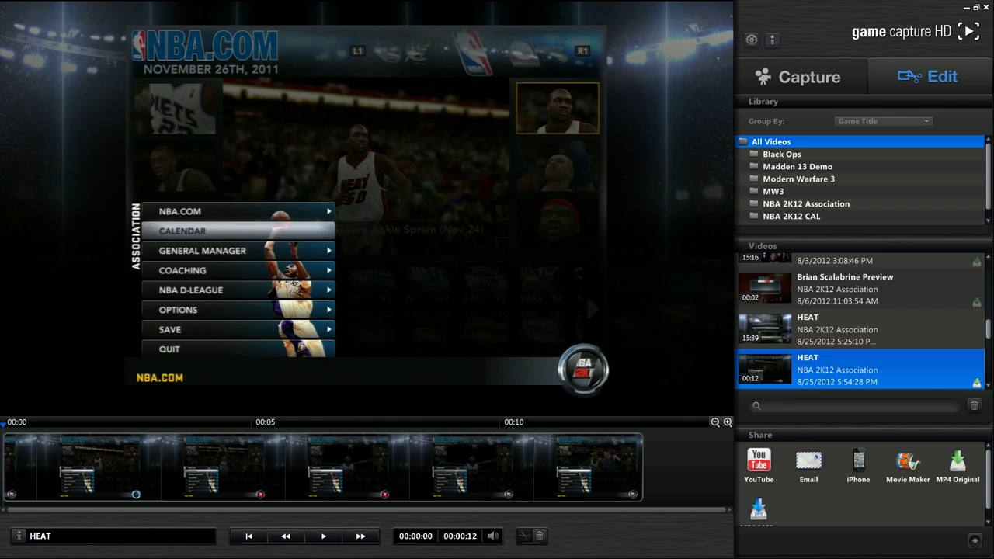
{"action": "left_click", "coordinate": [773, 40]}
{"action": "left_click", "coordinate": [773, 39]}
{"action": "left_click", "coordinate": [772, 40]}
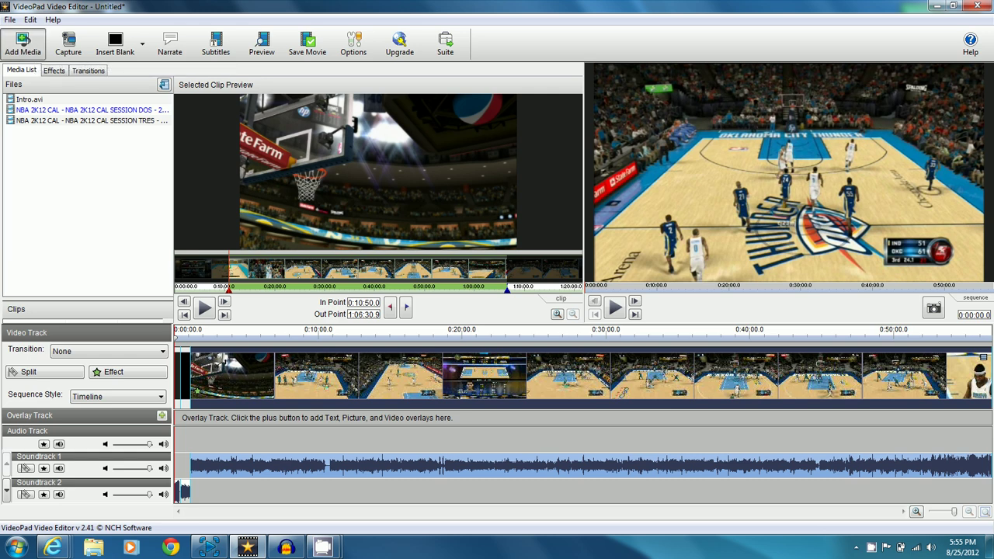
Look through the soundtracks of the audio track beneath the gameplay sequence
{"action": "left_click", "coordinate": [22, 43]}
{"action": "left_click", "coordinate": [470, 37]}
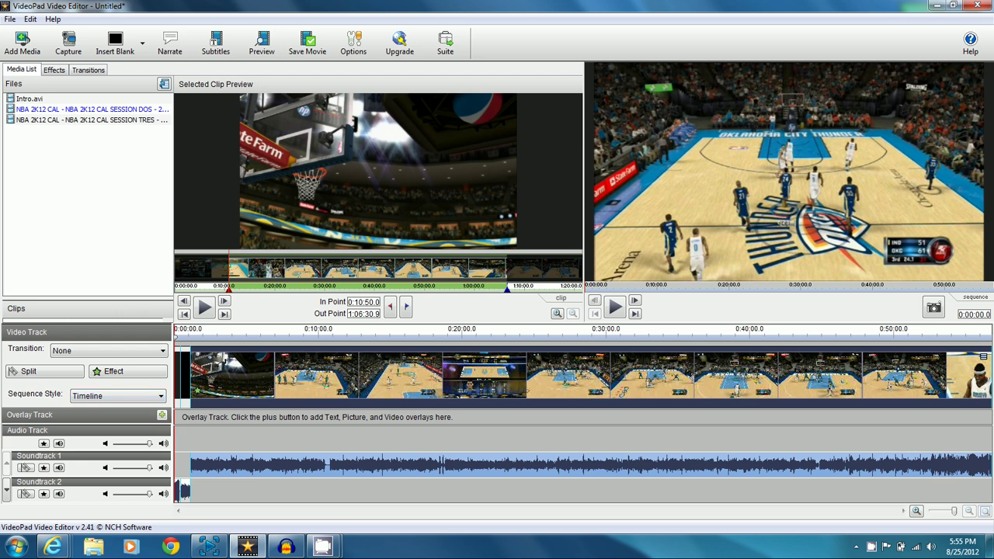
{"action": "left_click", "coordinate": [6, 489]}
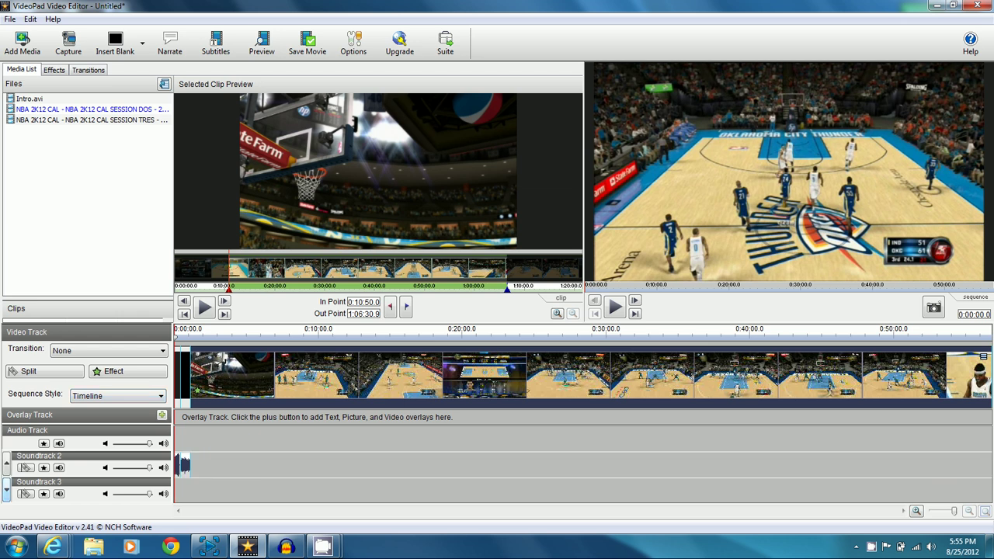
{"action": "scroll", "coordinate": [497, 478], "scroll_direction": "down", "scroll_amount": 6}
{"action": "scroll", "coordinate": [497, 478], "scroll_direction": "up", "scroll_amount": 7}
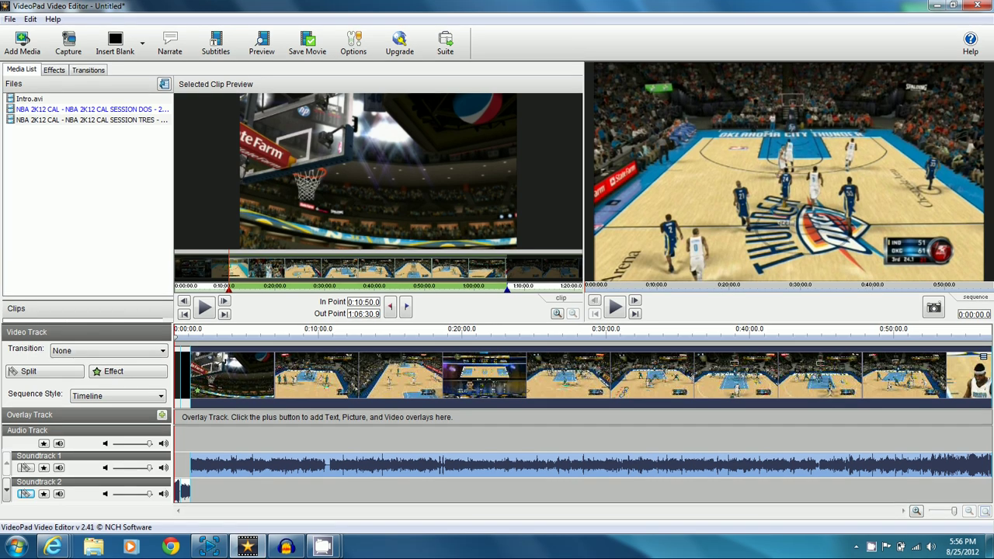
Record a microphone narration of about 7 seconds starting at about 3 seconds in the sequence
{"action": "key", "text": "Escape"}
{"action": "left_click", "coordinate": [217, 336]}
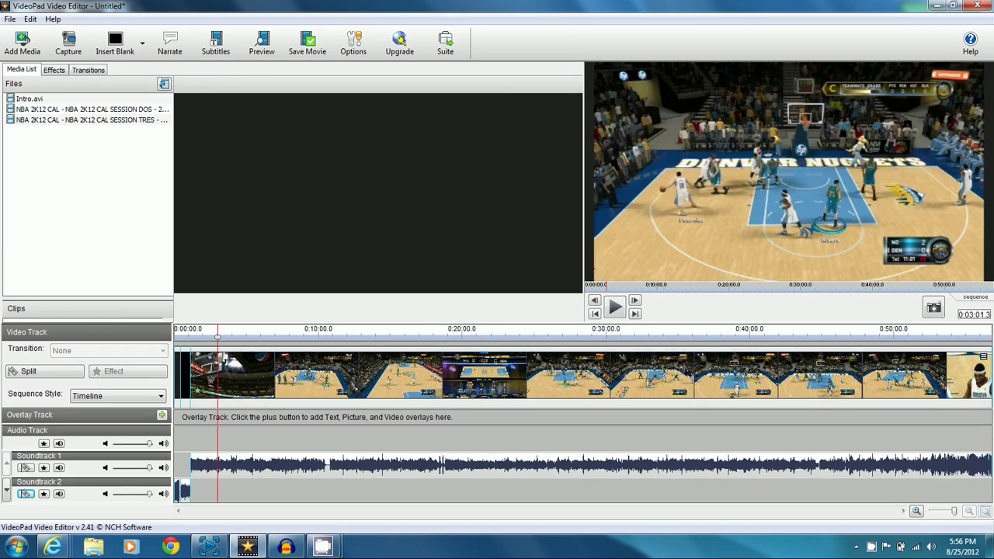
{"action": "left_click", "coordinate": [169, 42]}
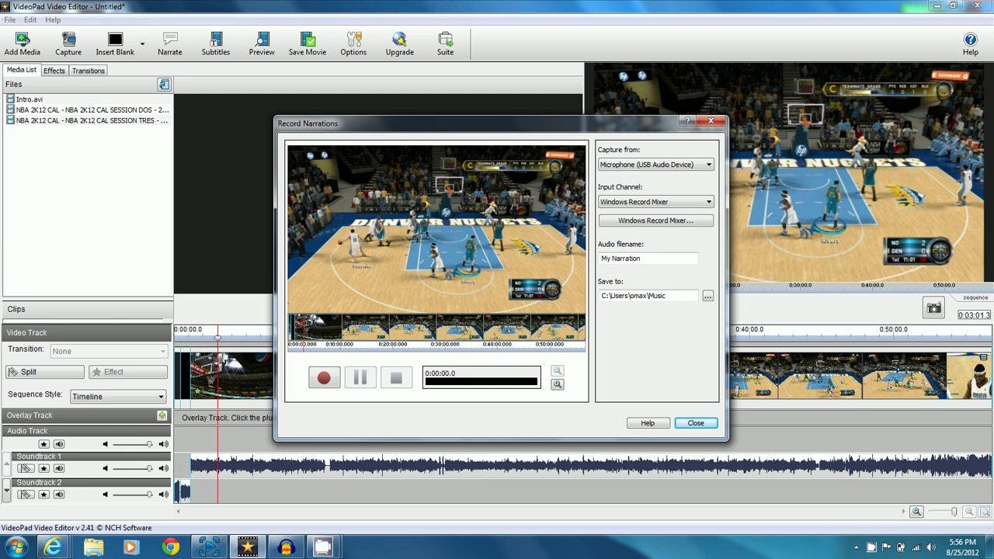
{"action": "left_click", "coordinate": [324, 377]}
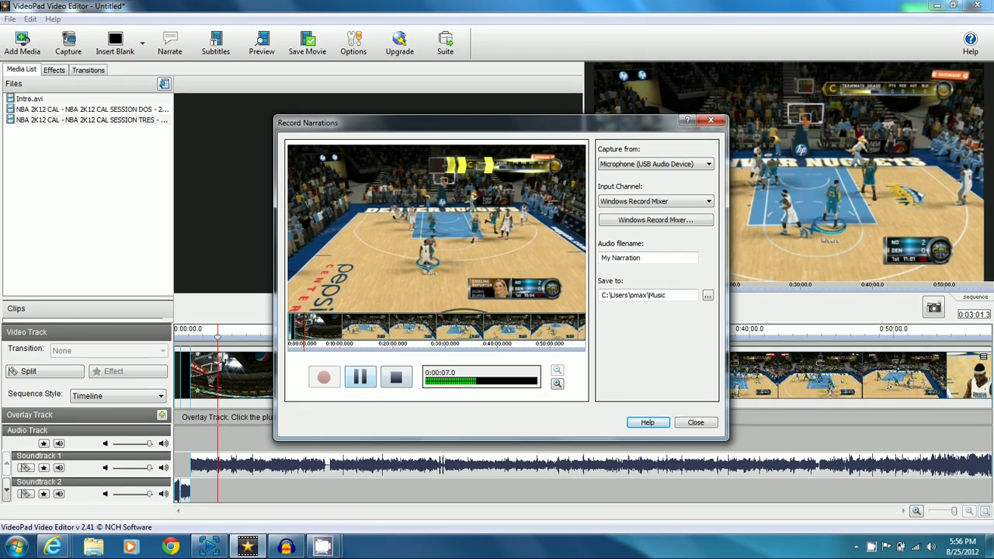
{"action": "left_click", "coordinate": [396, 376]}
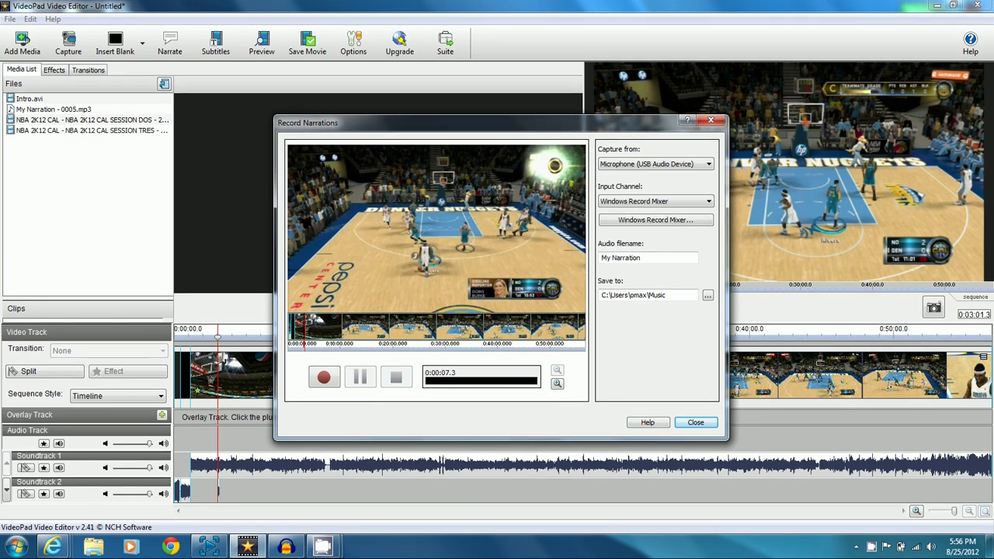
{"action": "left_click", "coordinate": [695, 422]}
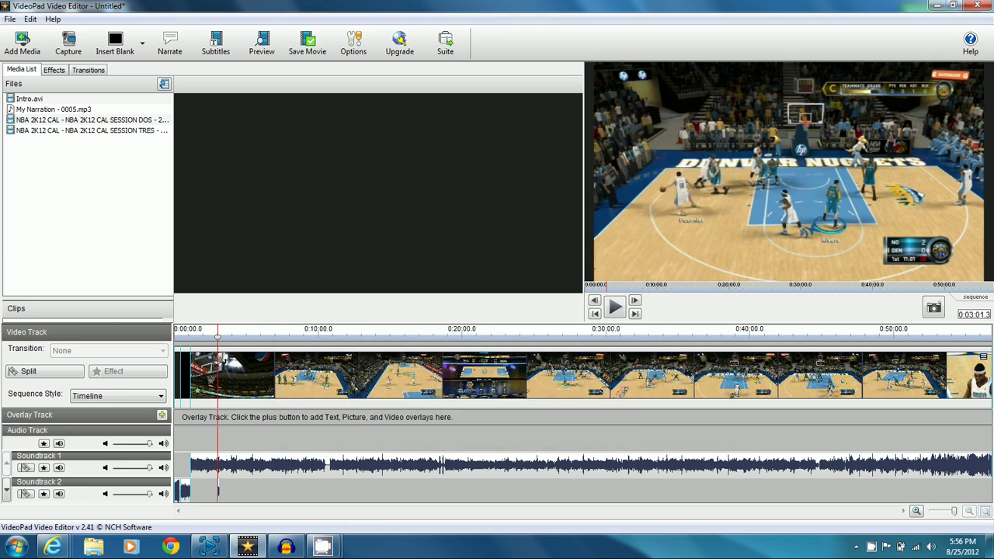
Undo the narration's placement in the sequence and remove My Narration - 0005.mp3 from the media files
{"action": "left_click", "coordinate": [30, 20]}
{"action": "left_click", "coordinate": [51, 34]}
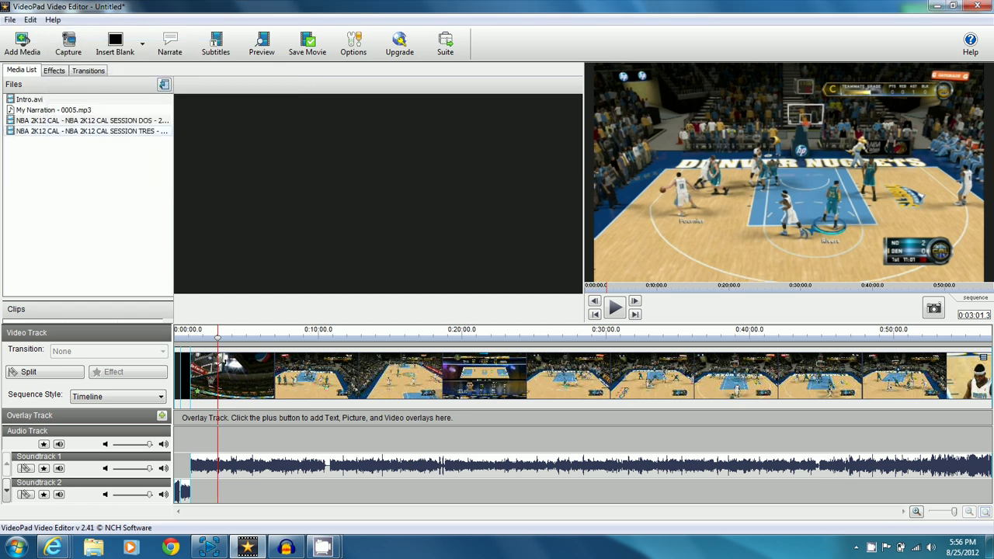
{"action": "left_click", "coordinate": [53, 109]}
{"action": "right_click", "coordinate": [71, 111]}
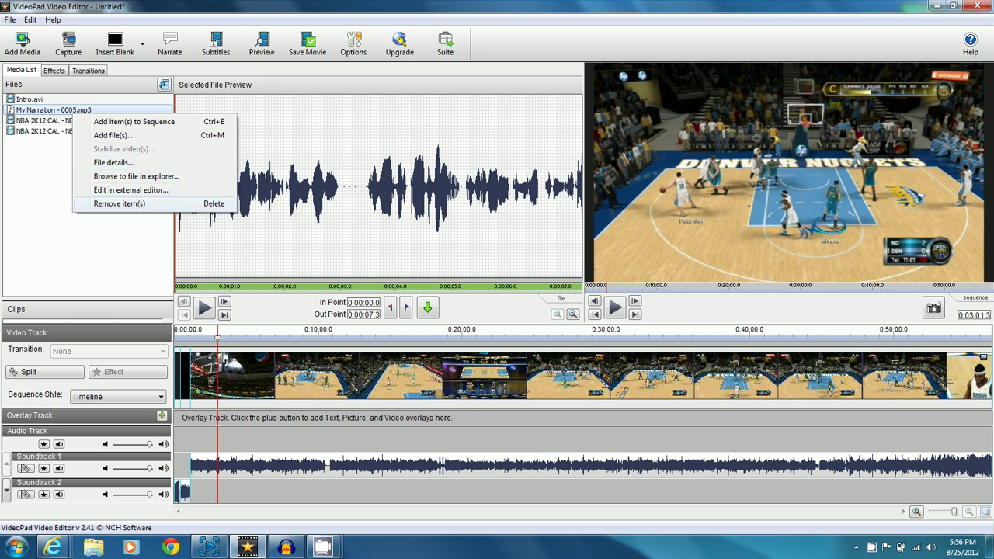
{"action": "left_click", "coordinate": [119, 203]}
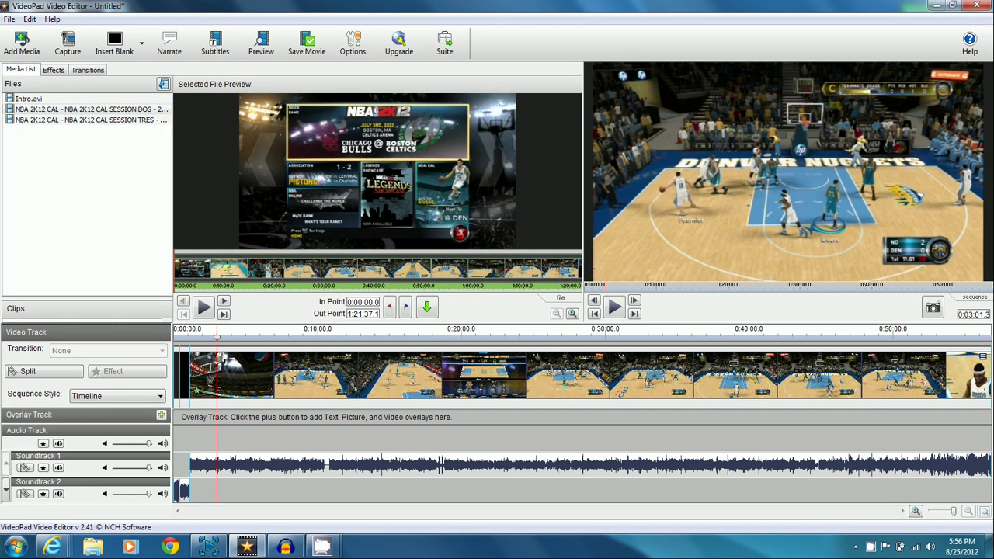
Switch to Audacity, view its download website in Internet Explorer, and view the VideoPad download page
{"action": "mouse_move", "coordinate": [247, 548]}
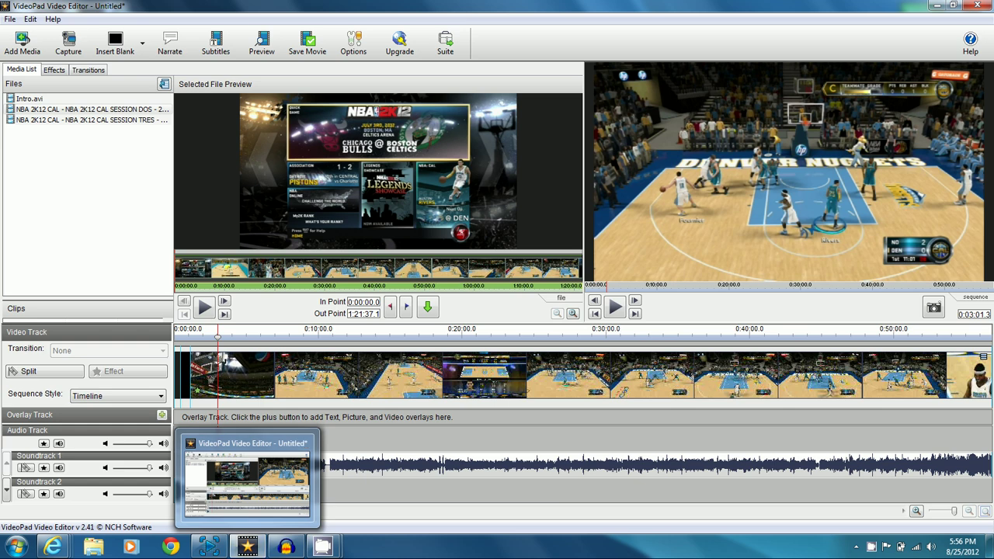
{"action": "left_click", "coordinate": [286, 548]}
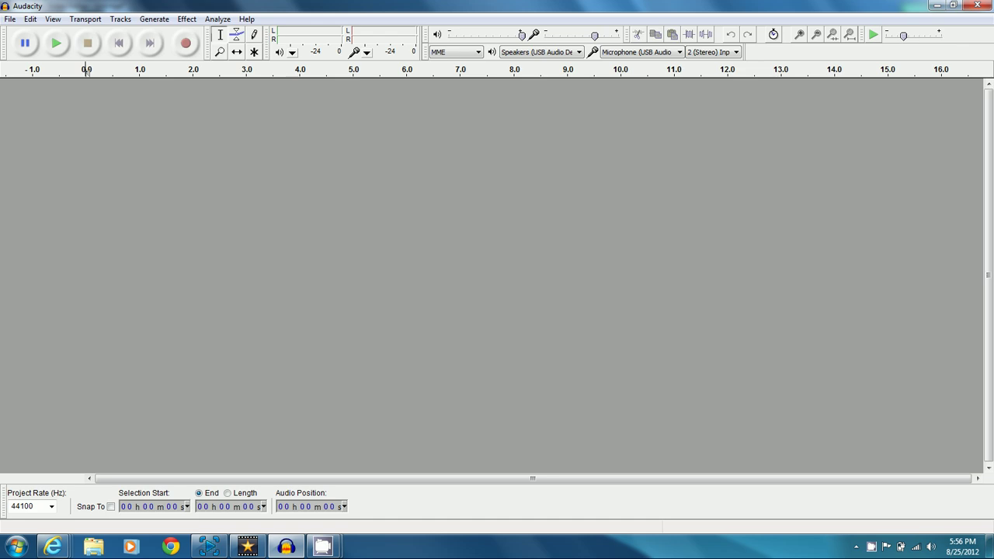
{"action": "mouse_move", "coordinate": [53, 548]}
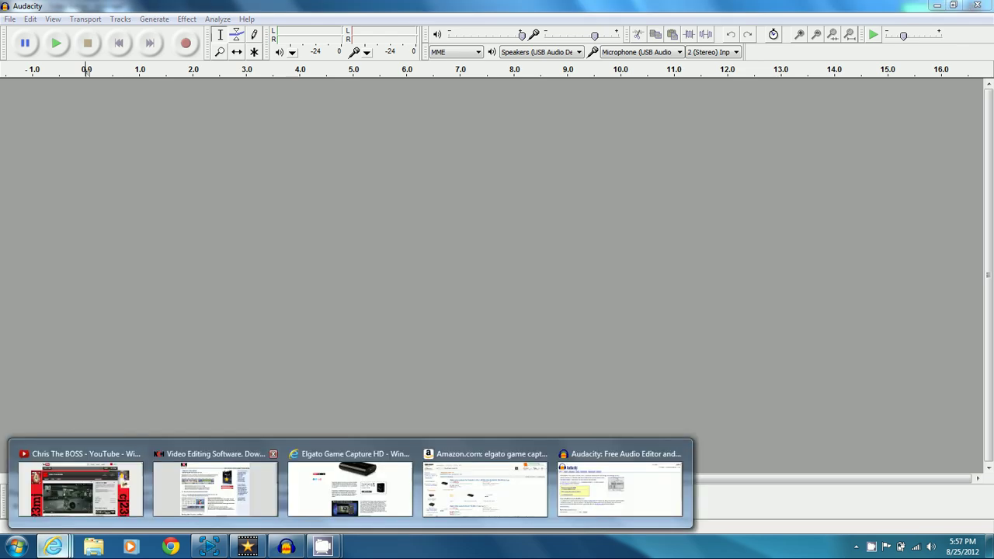
{"action": "left_click", "coordinate": [620, 488]}
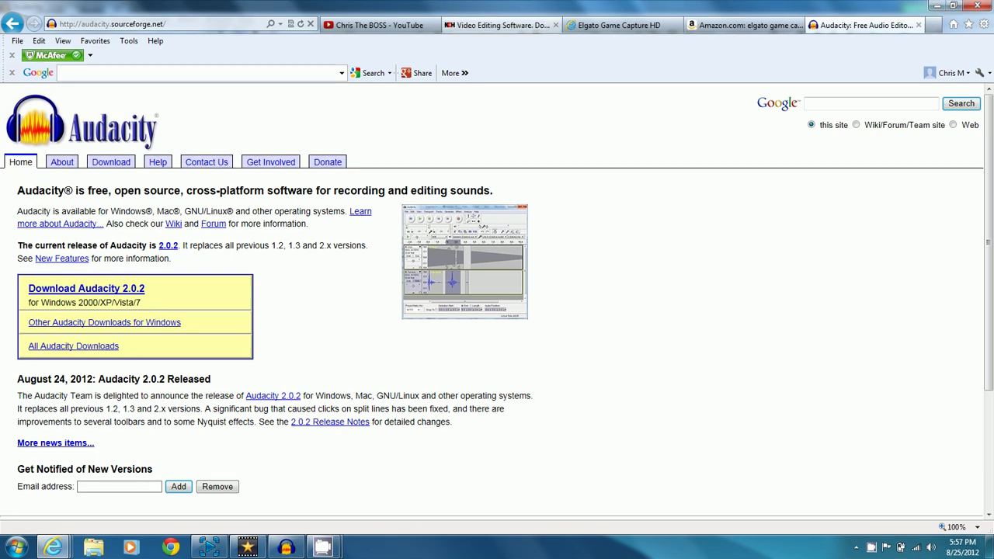
{"action": "left_click", "coordinate": [501, 24]}
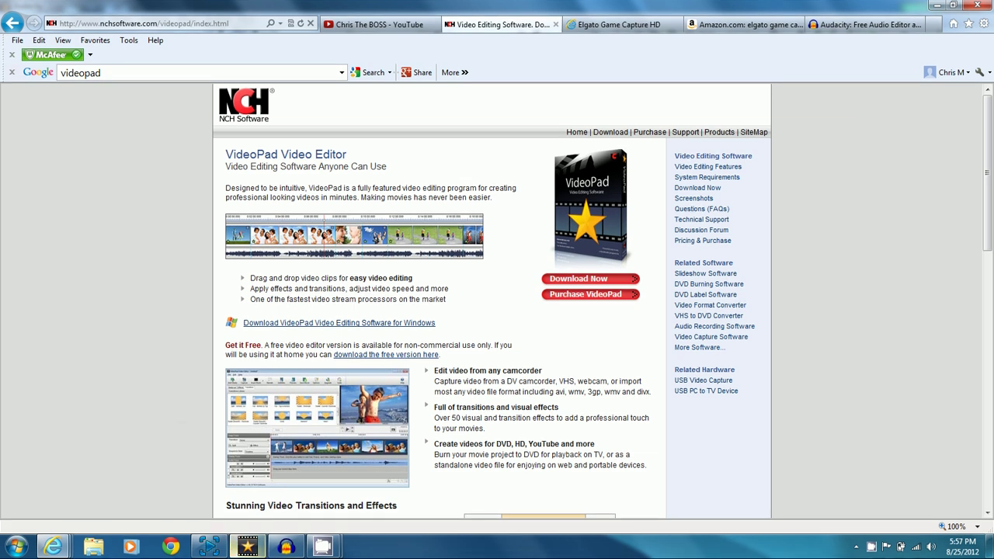
Return to VideoPad Video Editor and try to save the movie in .mp4 format
{"action": "left_click", "coordinate": [248, 476]}
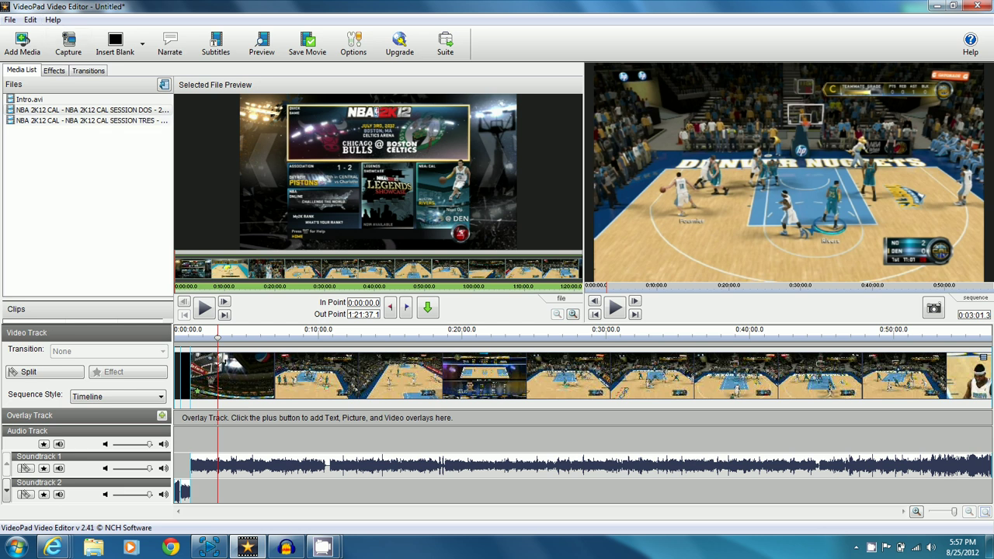
{"action": "left_click", "coordinate": [308, 43]}
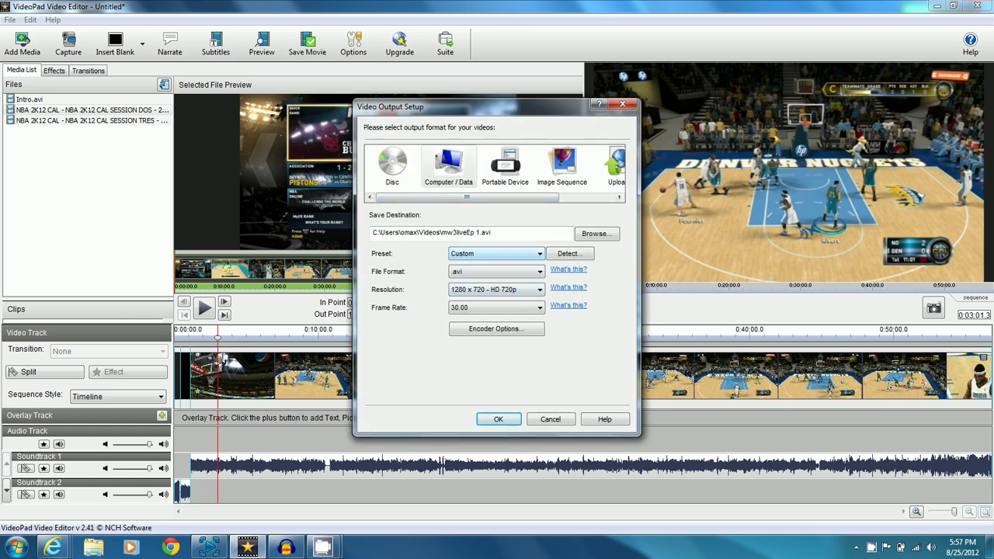
{"action": "left_click", "coordinate": [497, 272]}
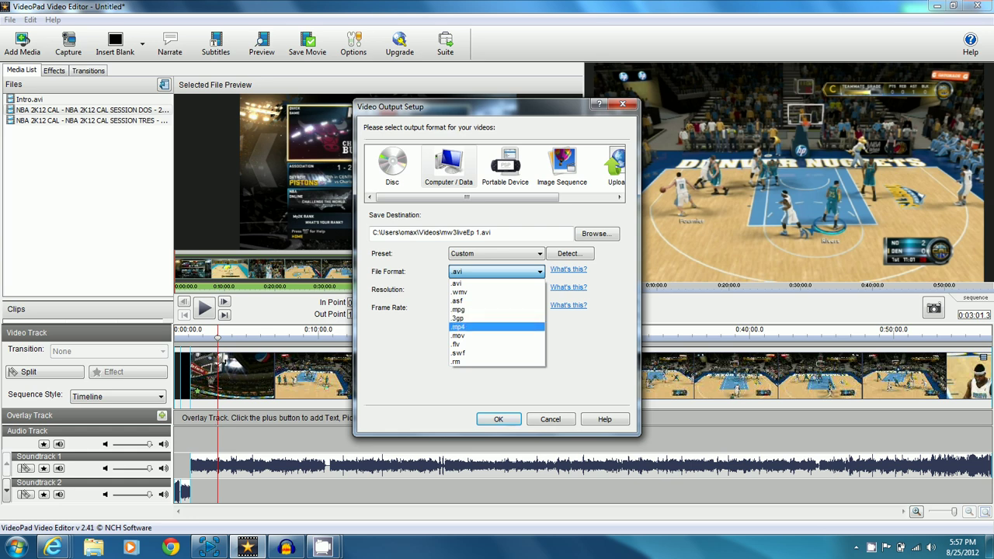
{"action": "left_click", "coordinate": [496, 327]}
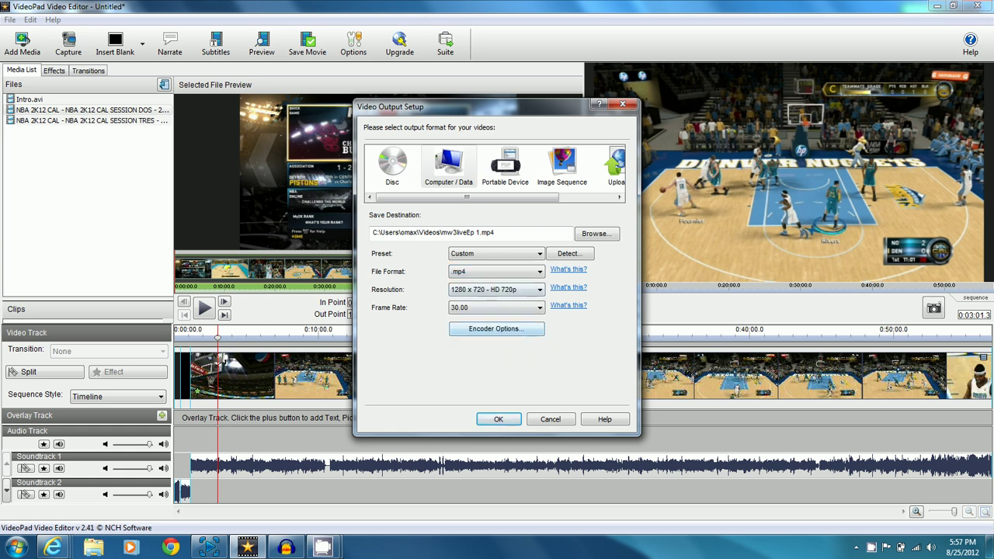
{"action": "left_click", "coordinate": [499, 419]}
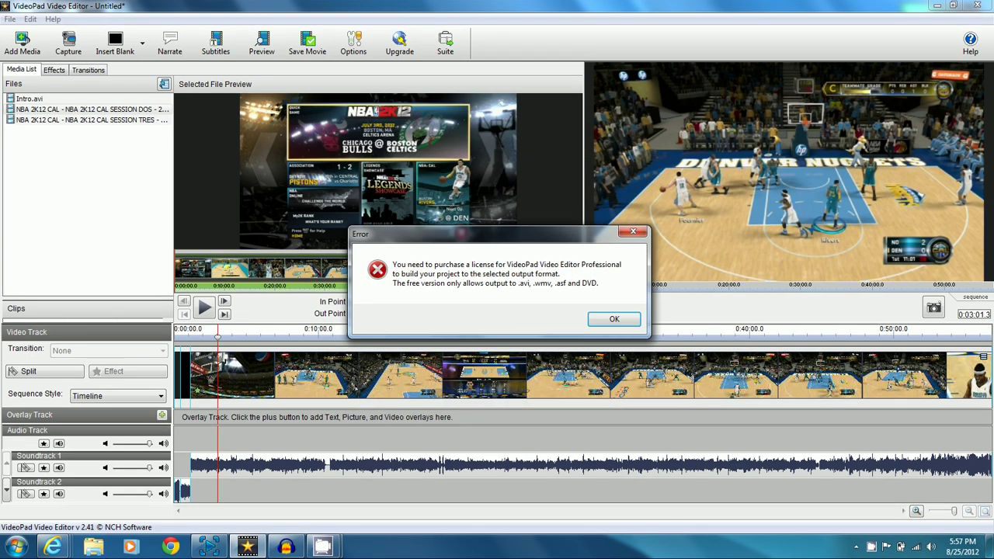
{"action": "key", "text": "Return"}
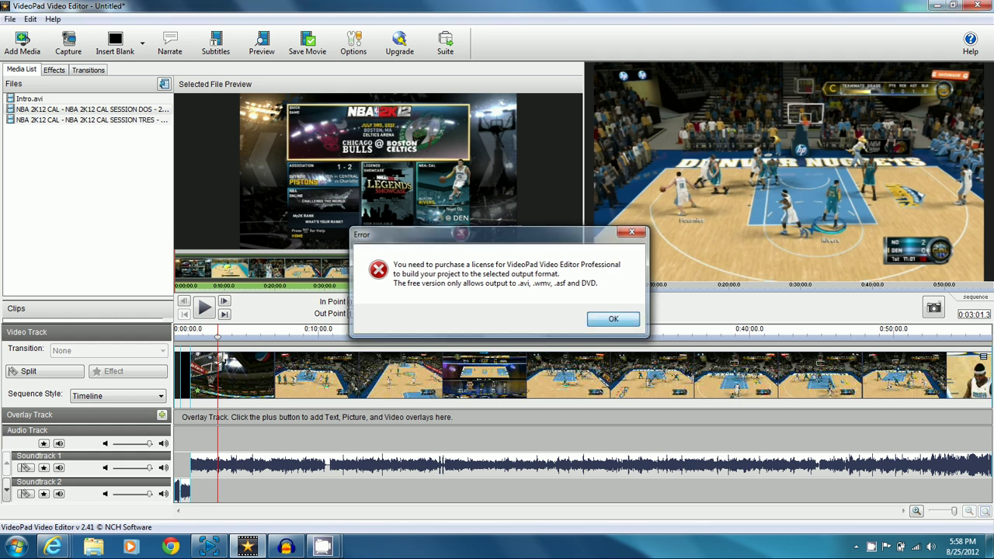
Set the movie's output file format to .avi and close the output setup without exporting
{"action": "left_click", "coordinate": [308, 43]}
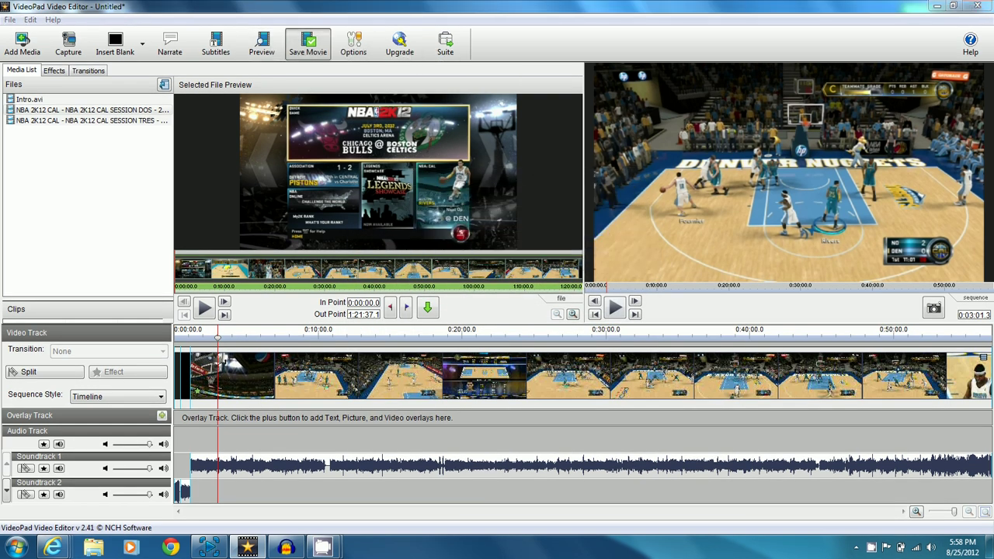
{"action": "left_click", "coordinate": [497, 271]}
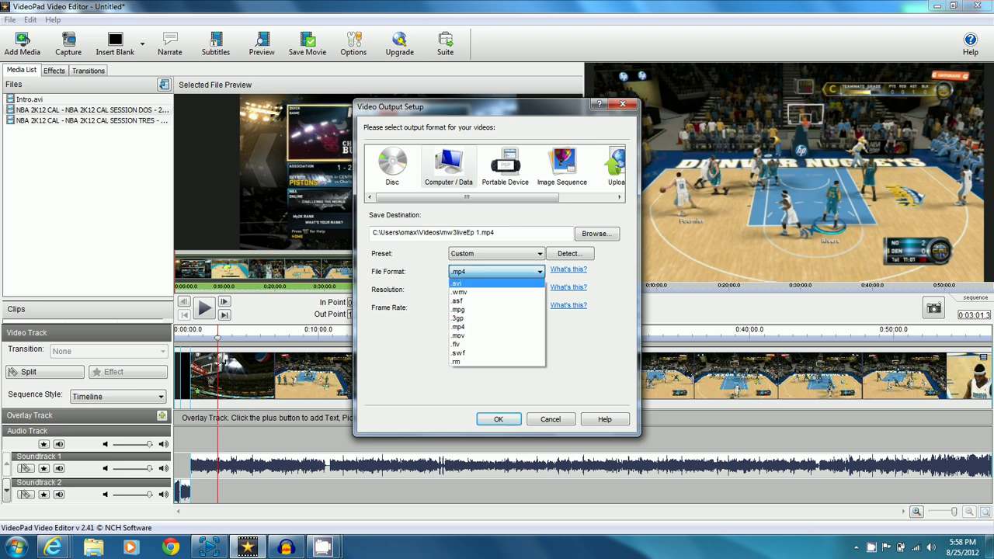
{"action": "left_click", "coordinate": [458, 283]}
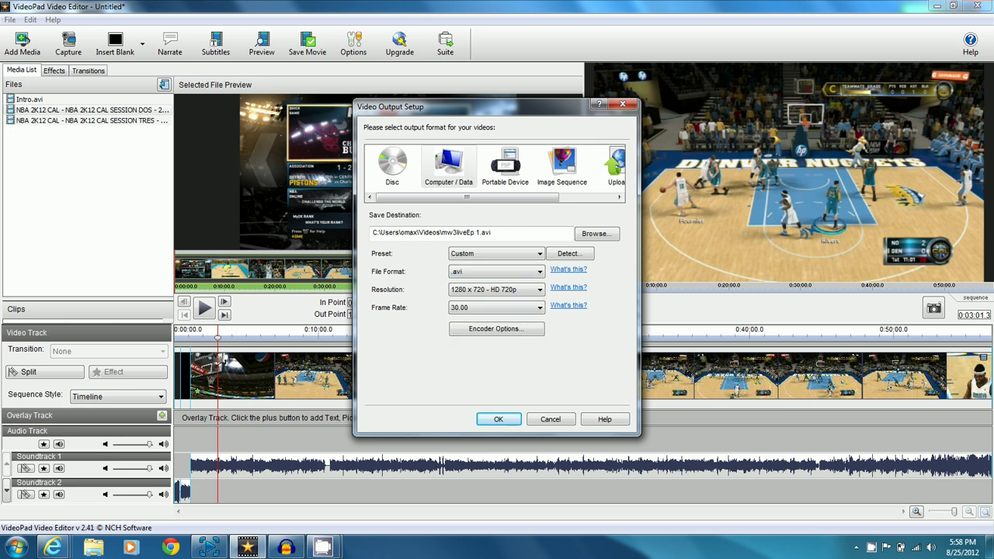
{"action": "left_click", "coordinate": [550, 419]}
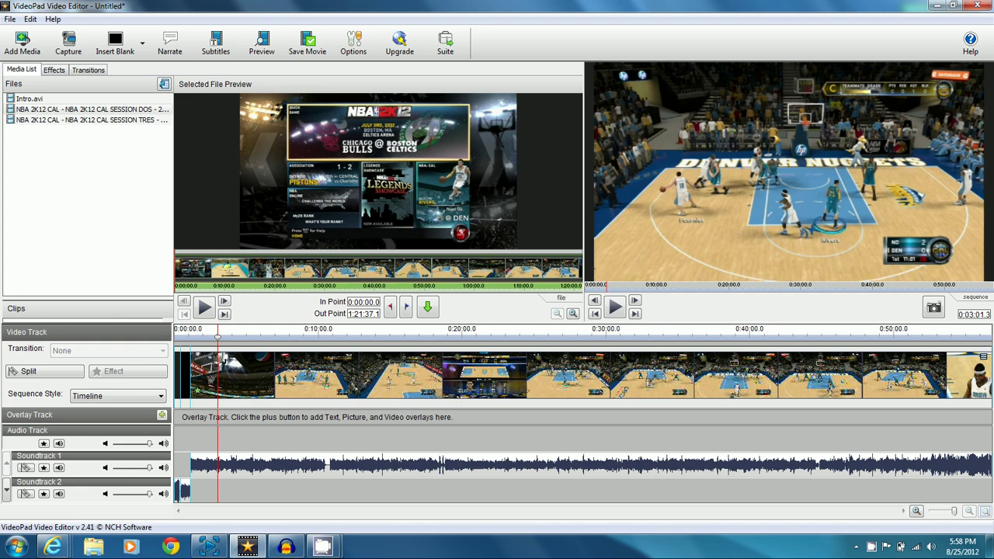
Review the capture and edit views in Game Capture HD, then return to VideoPad by way of its download page
{"action": "left_click", "coordinate": [208, 547]}
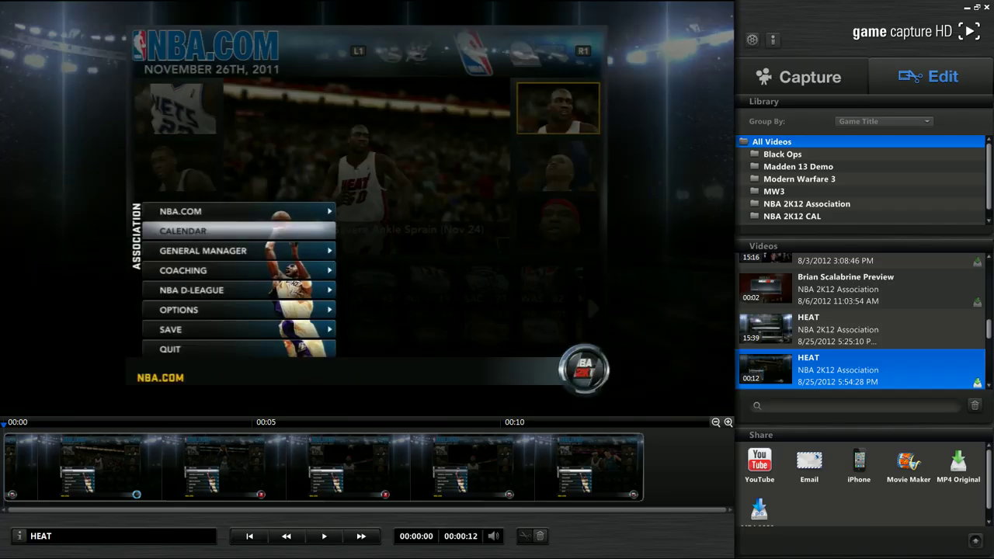
{"action": "left_click", "coordinate": [798, 77]}
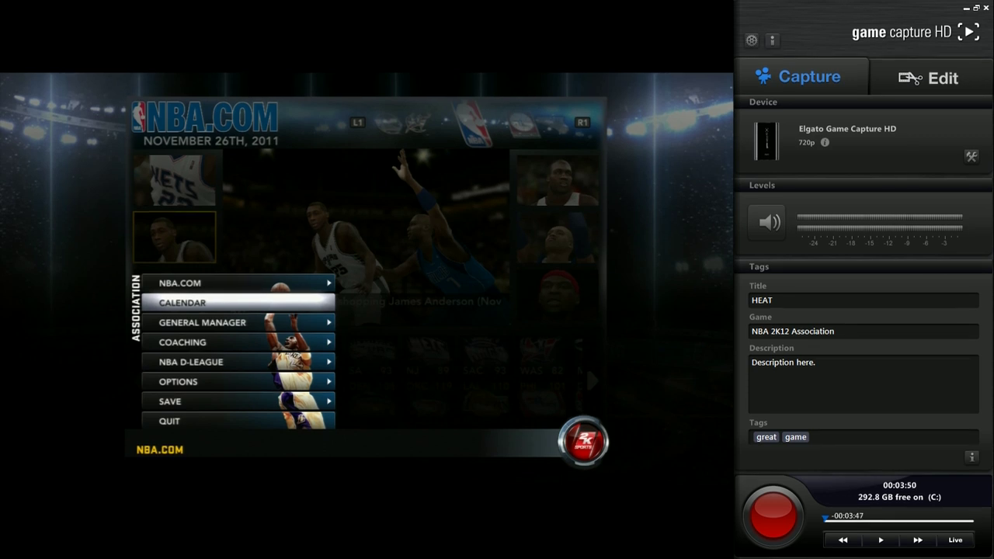
{"action": "left_click", "coordinate": [928, 77]}
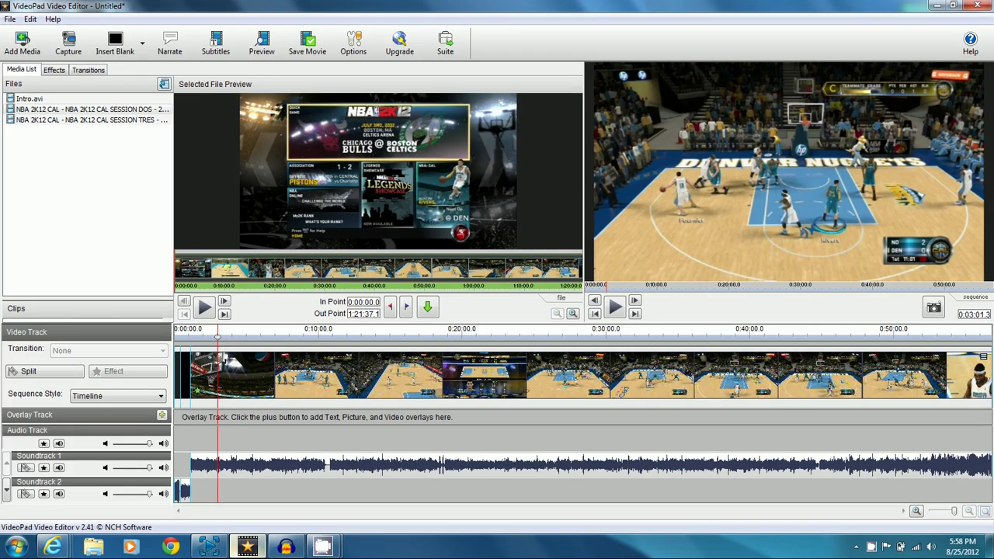
{"action": "key", "text": "alt+Tab"}
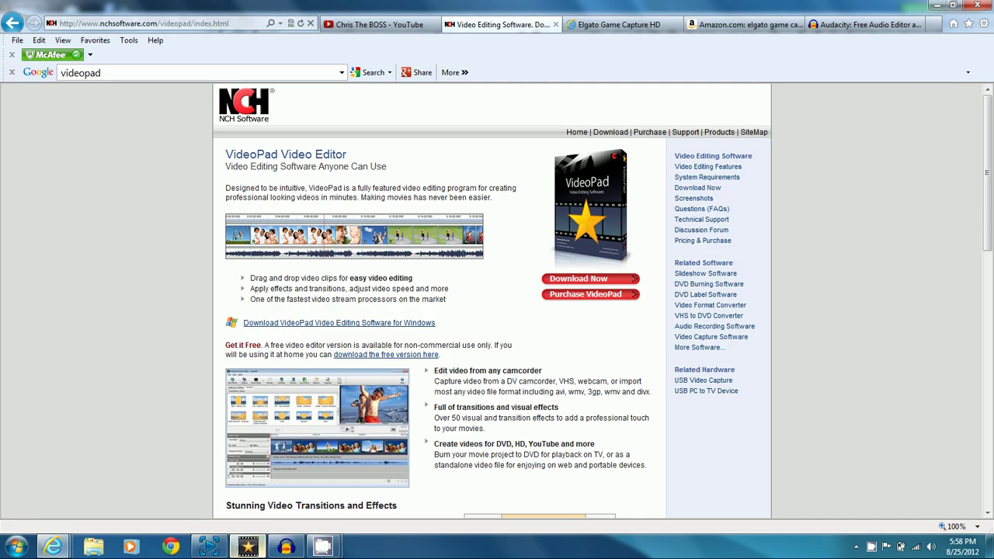
{"action": "key", "text": "alt+Tab"}
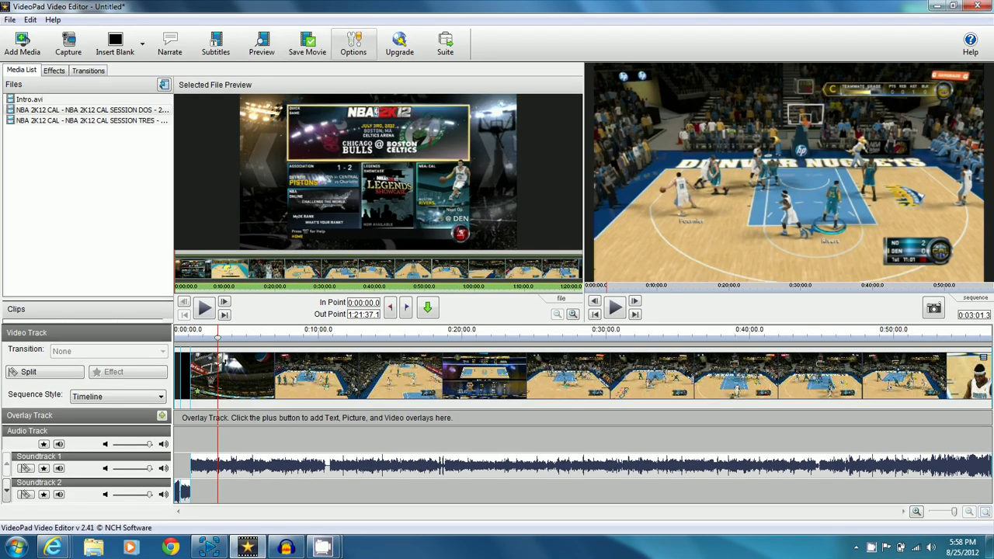
Browse the effects and transitions available for the main gameplay clip in the sequence, and switch to Audacity
{"action": "left_click", "coordinate": [88, 70]}
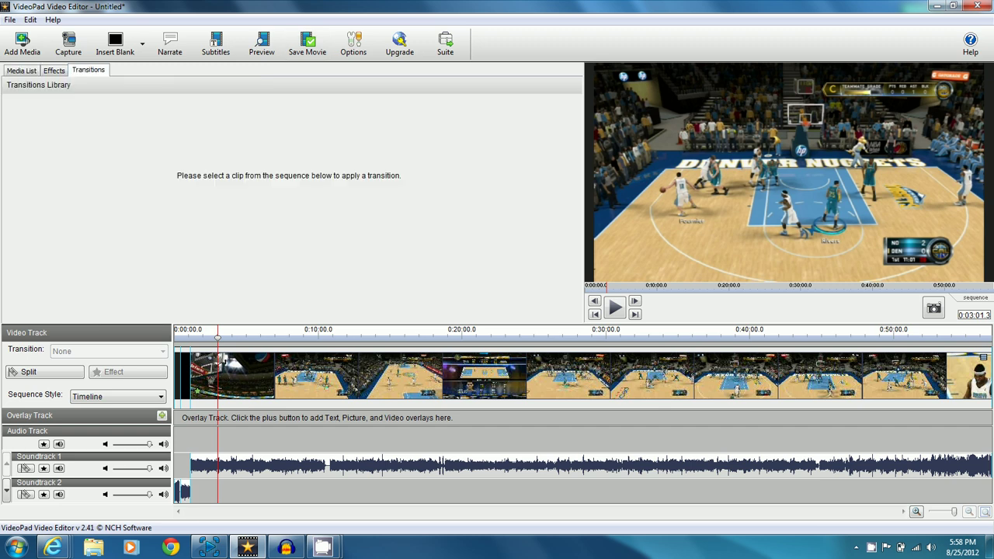
{"action": "left_click", "coordinate": [54, 70]}
{"action": "left_click", "coordinate": [231, 376]}
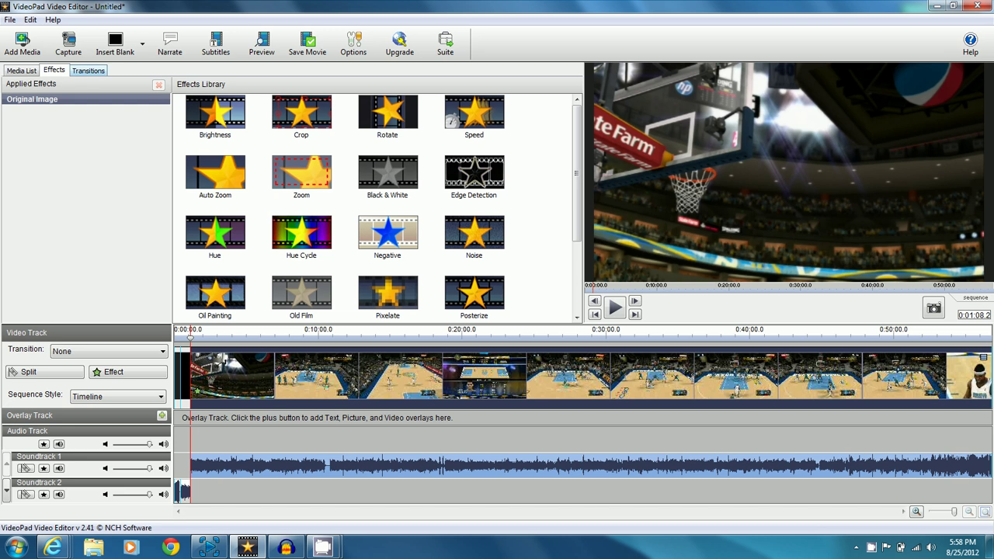
{"action": "left_click", "coordinate": [87, 70]}
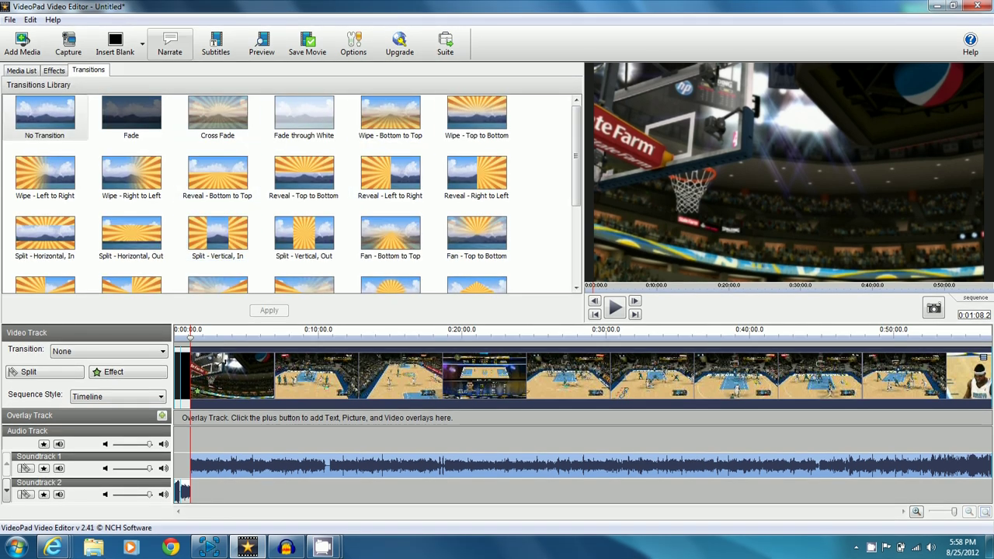
{"action": "left_click", "coordinate": [286, 547]}
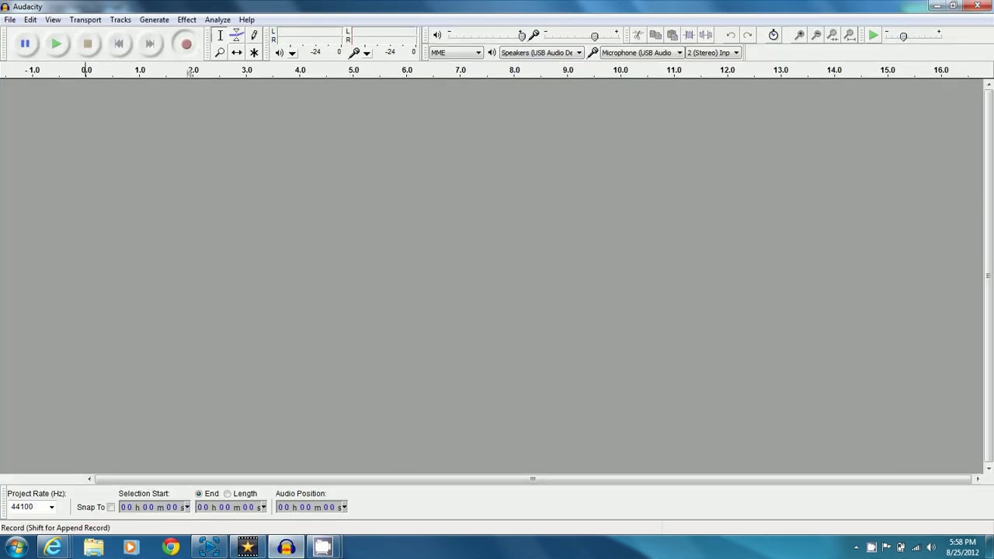
Record a short microphone clip, stop the recording, and close Audacity without saving the changes
{"action": "left_click", "coordinate": [186, 43]}
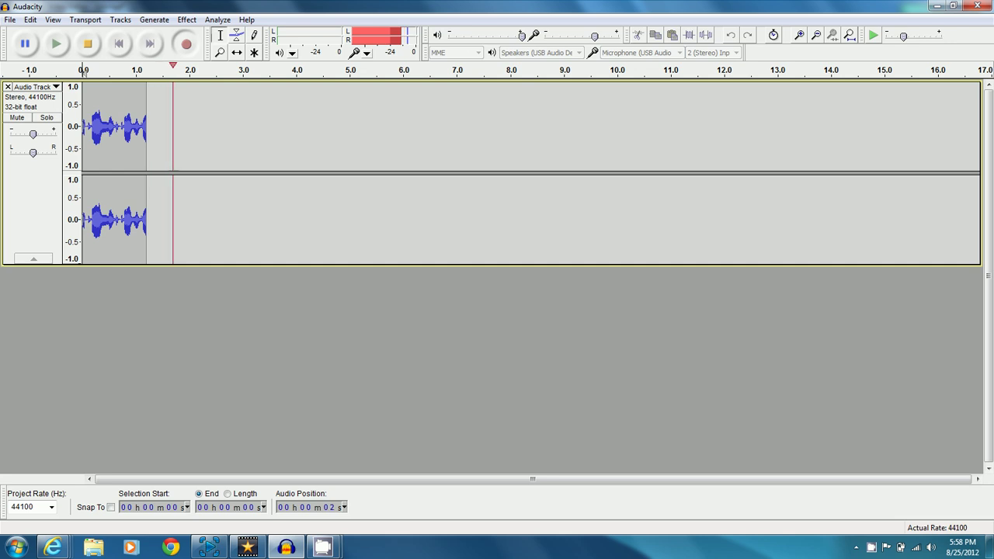
{"action": "left_click", "coordinate": [88, 44]}
{"action": "left_click", "coordinate": [10, 20]}
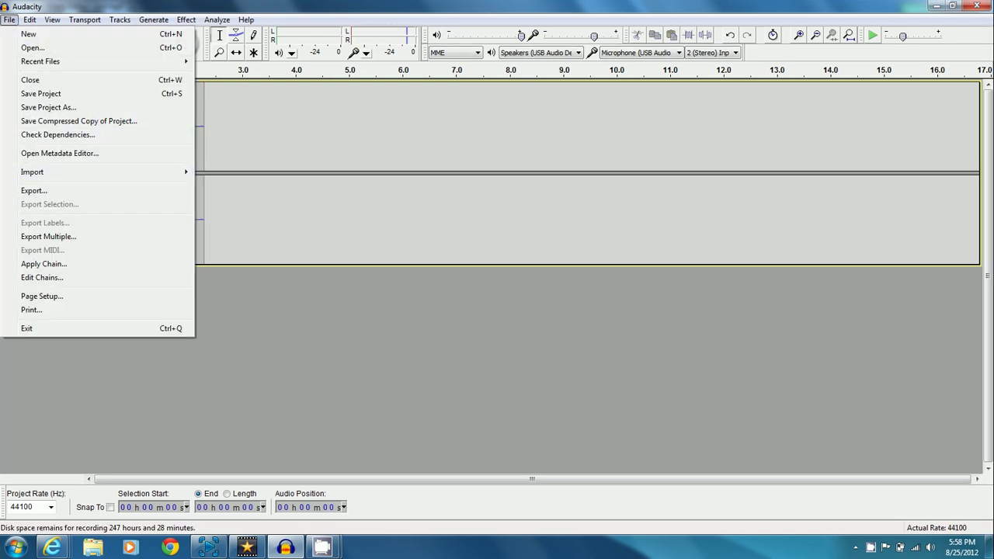
{"action": "left_click", "coordinate": [976, 5]}
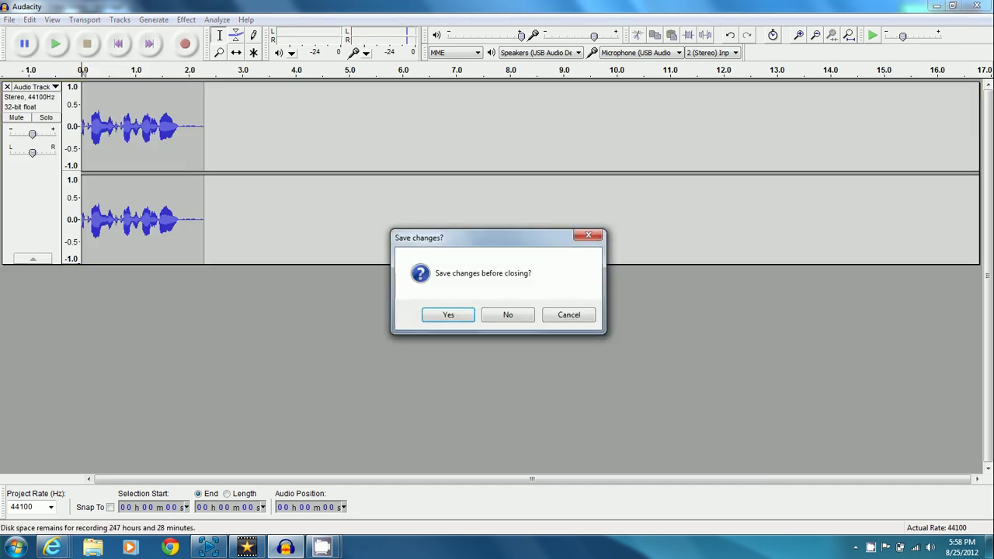
{"action": "left_click", "coordinate": [508, 315]}
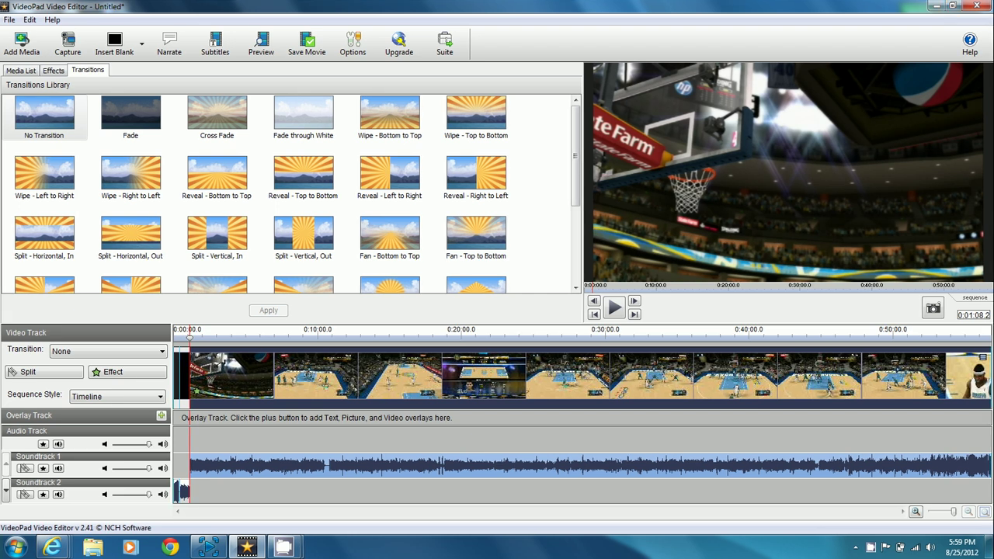
Switch to the CamStudio recorder window
{"action": "mouse_move", "coordinate": [283, 547]}
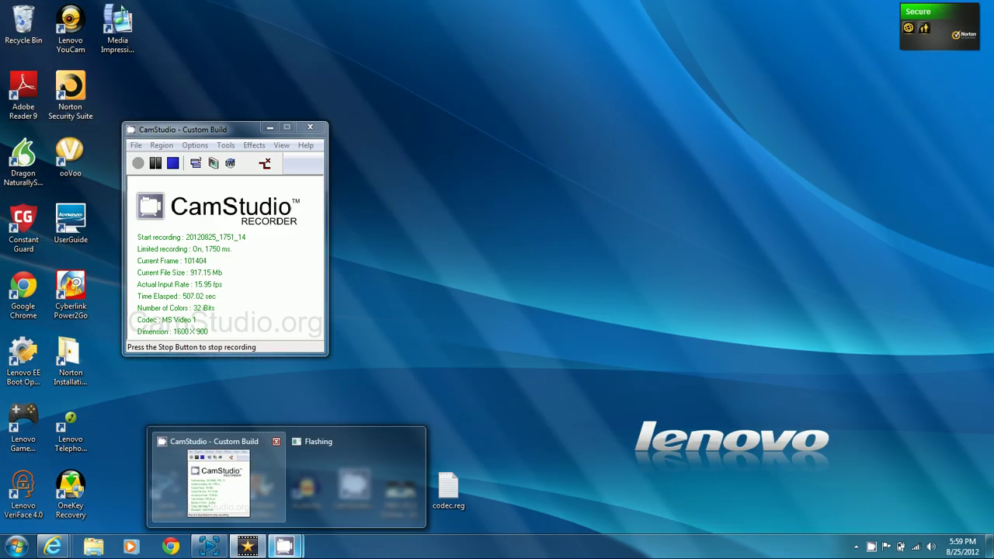
{"action": "left_click", "coordinate": [218, 482]}
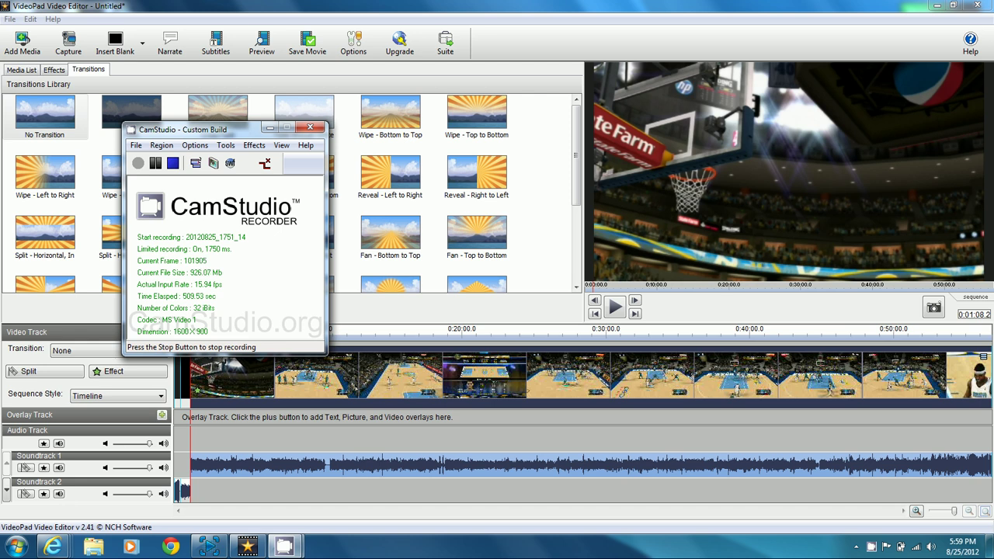